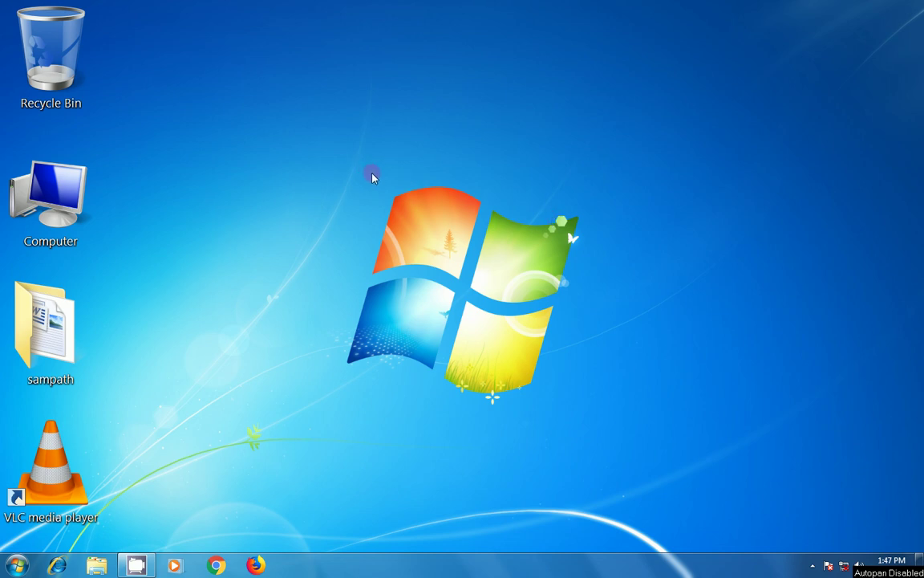
Step: Open Local Disk (D:) from Computer in Windows Explorer
click(73, 201)
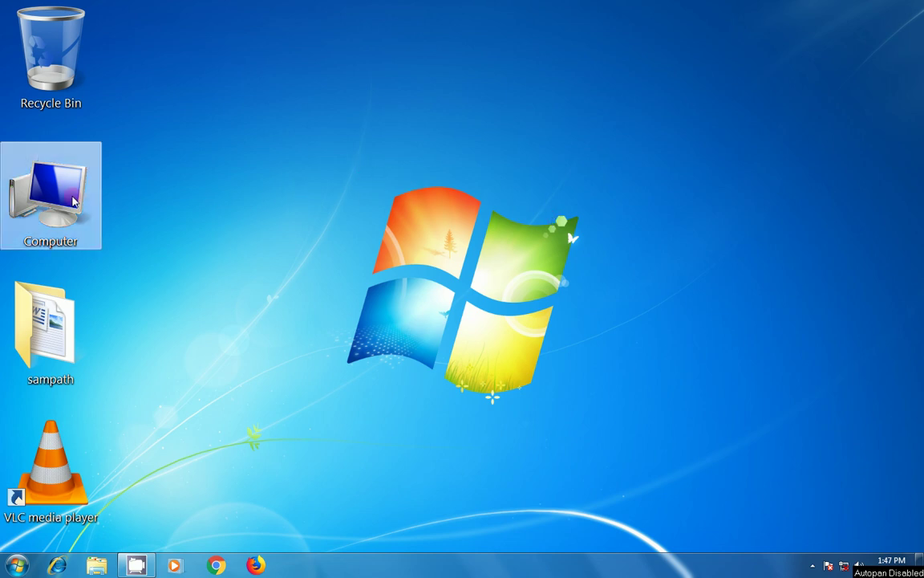
double_click(73, 202)
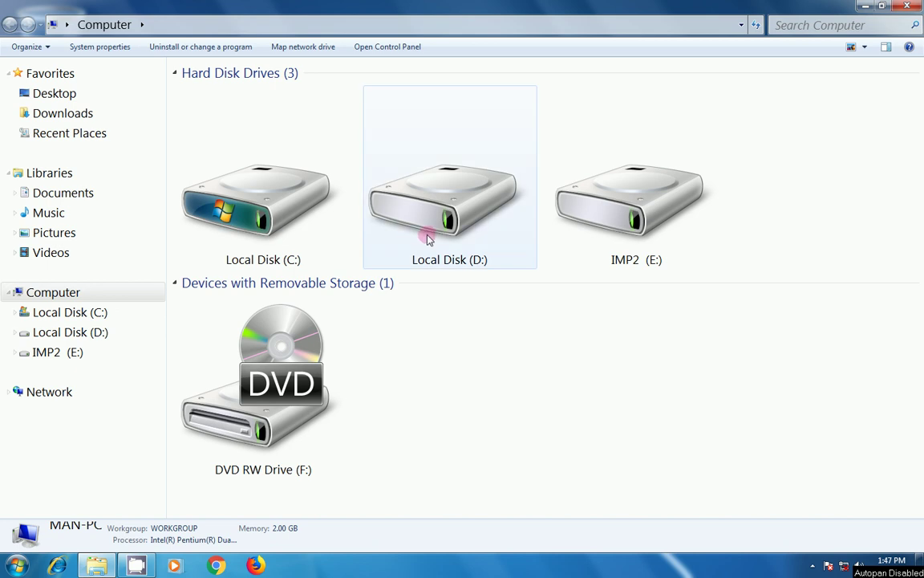
double_click(429, 239)
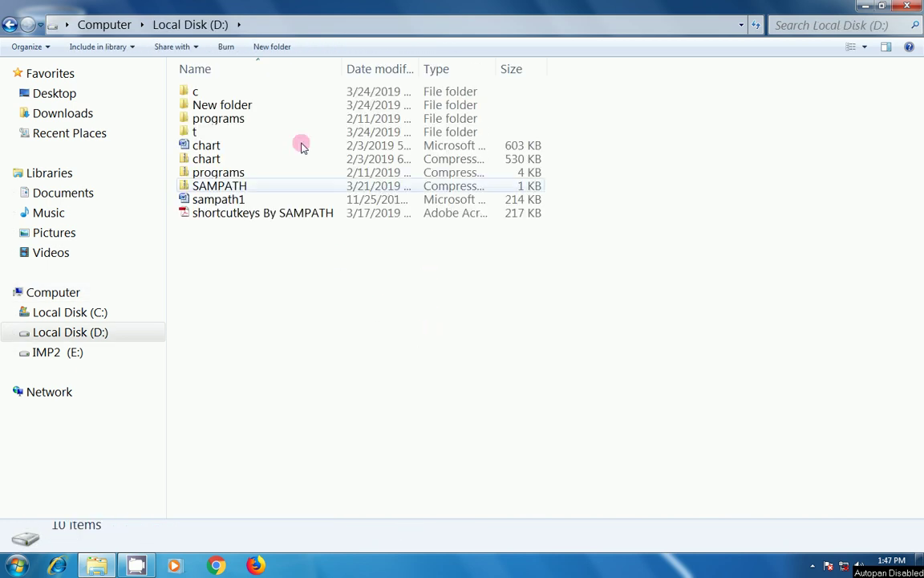
Step: Create a new folder named microsoft on D: and select it
click(271, 48)
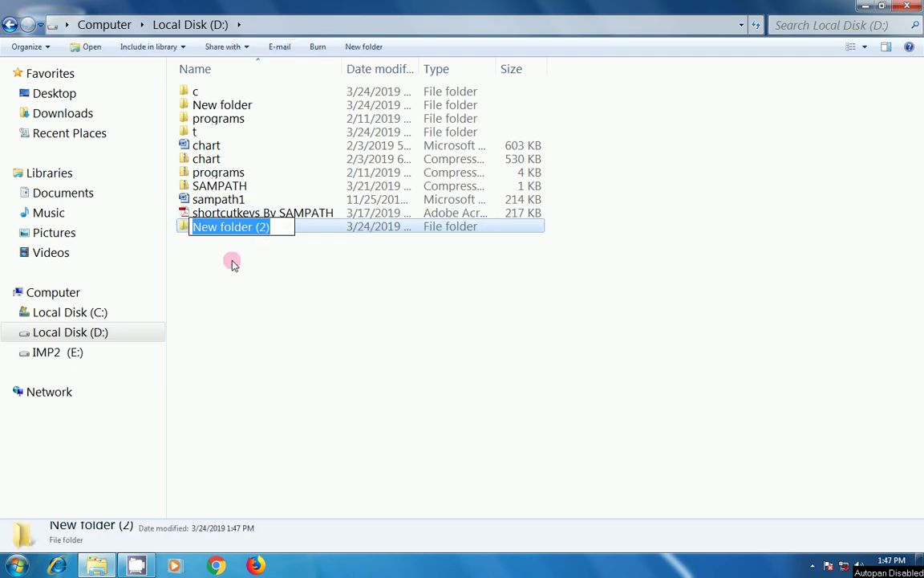
text(m)
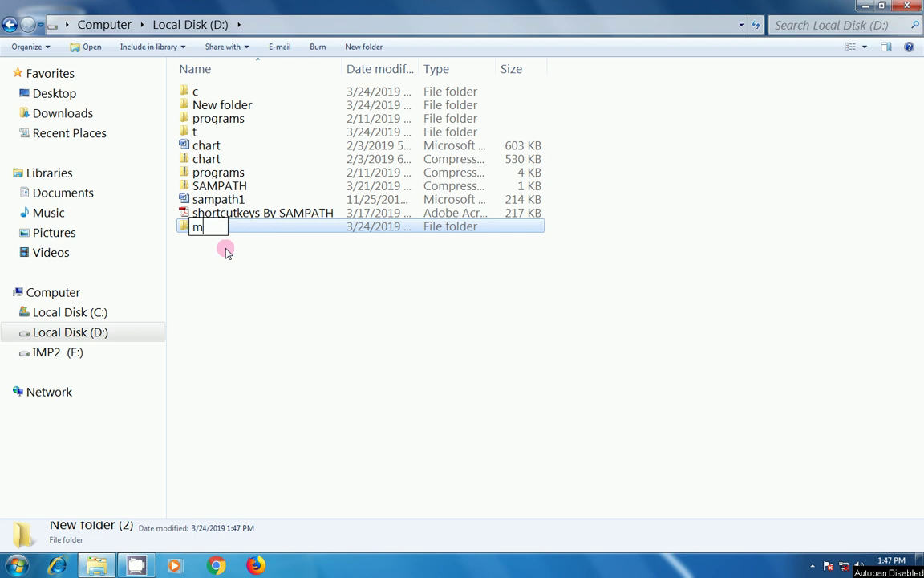
text(icro)
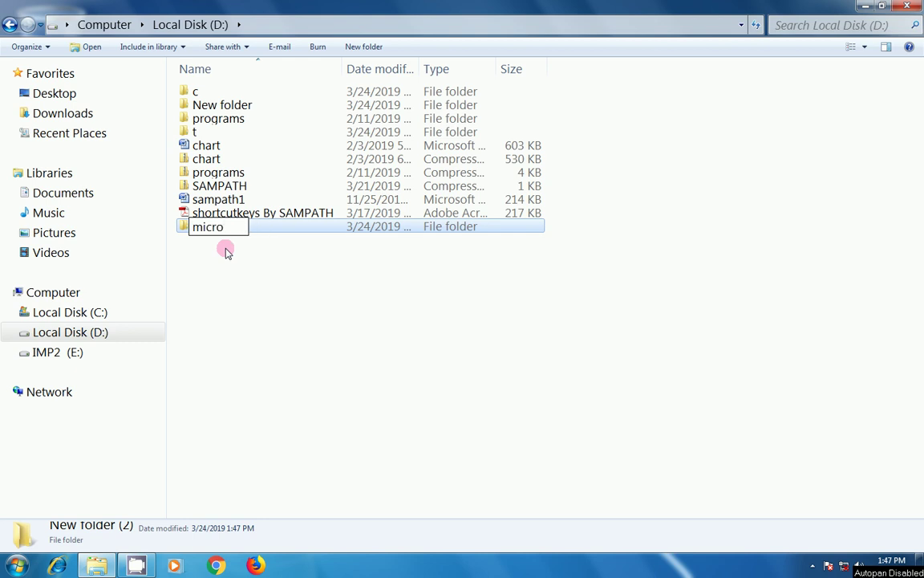
text(soft)
click(209, 256)
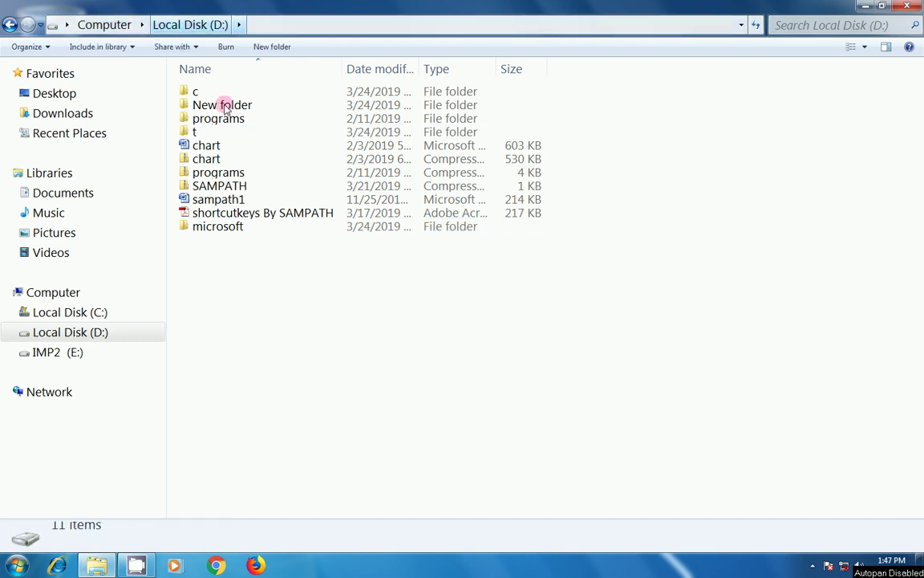
click(204, 231)
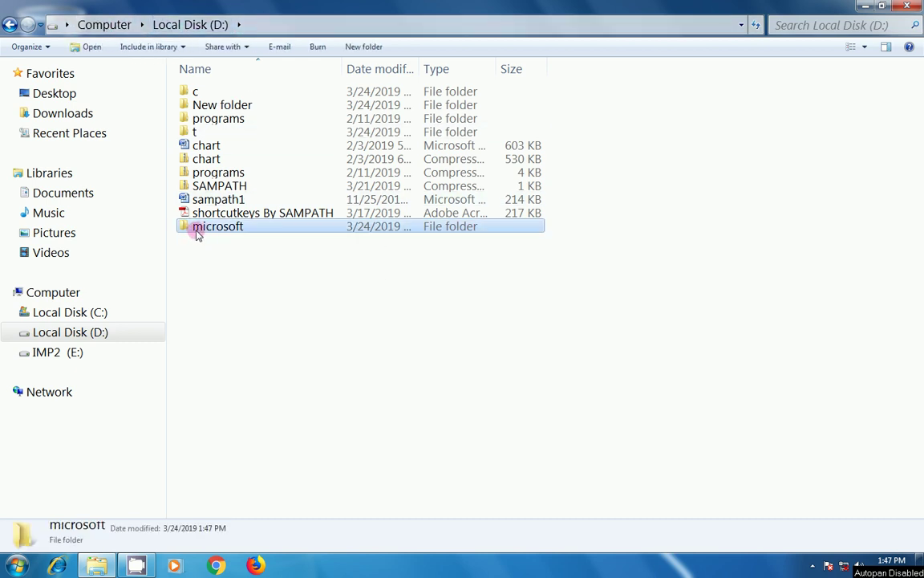
Step: Close Explorer, launch Word 2007, and type 'Computer definition' on the blank page
click(911, 8)
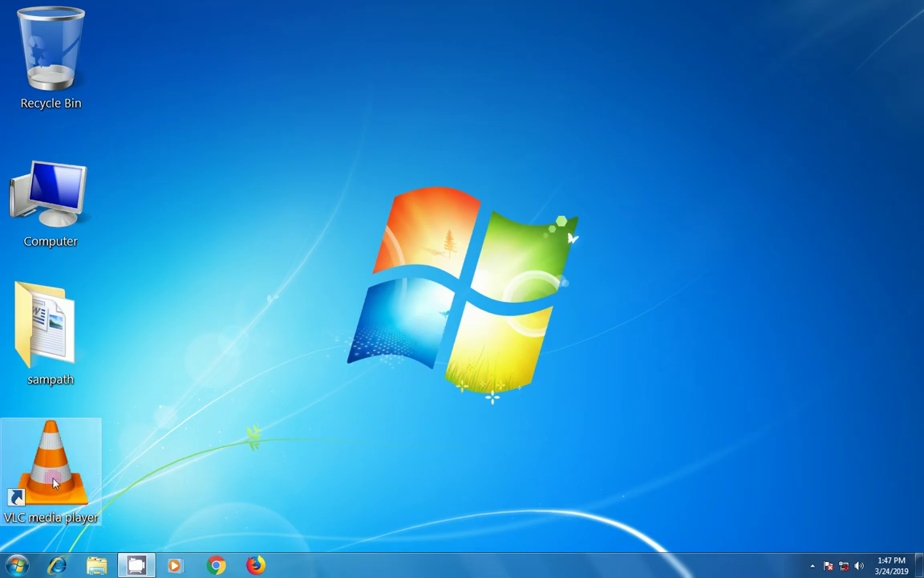
click(16, 567)
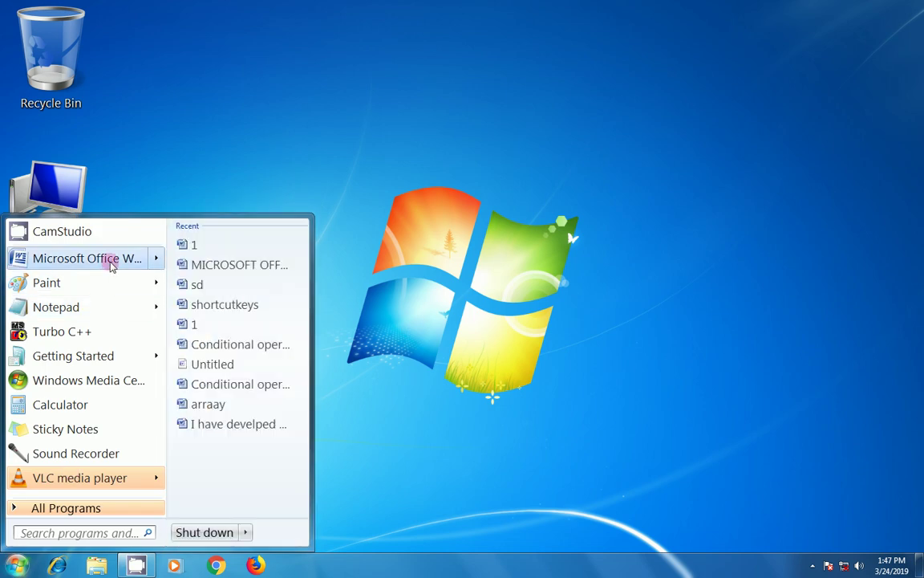
click(112, 265)
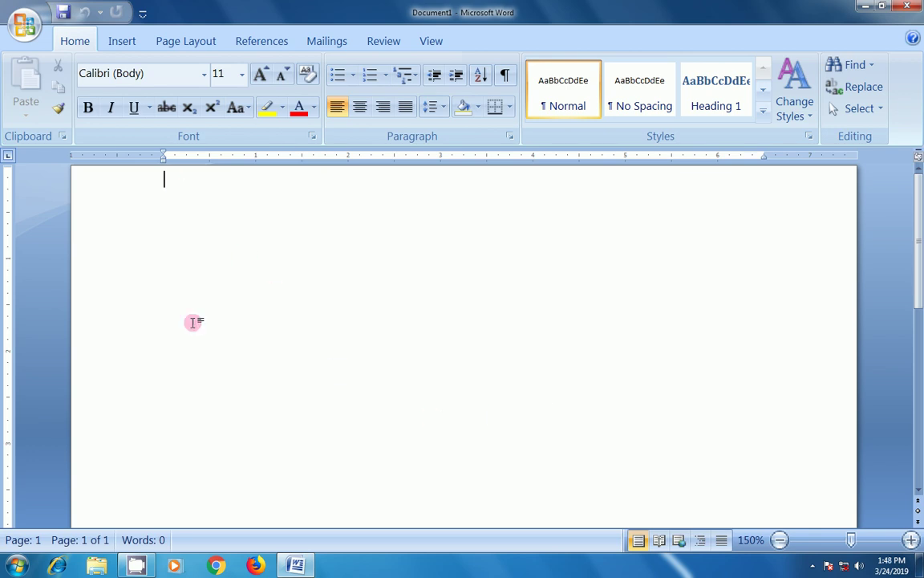
text(c)
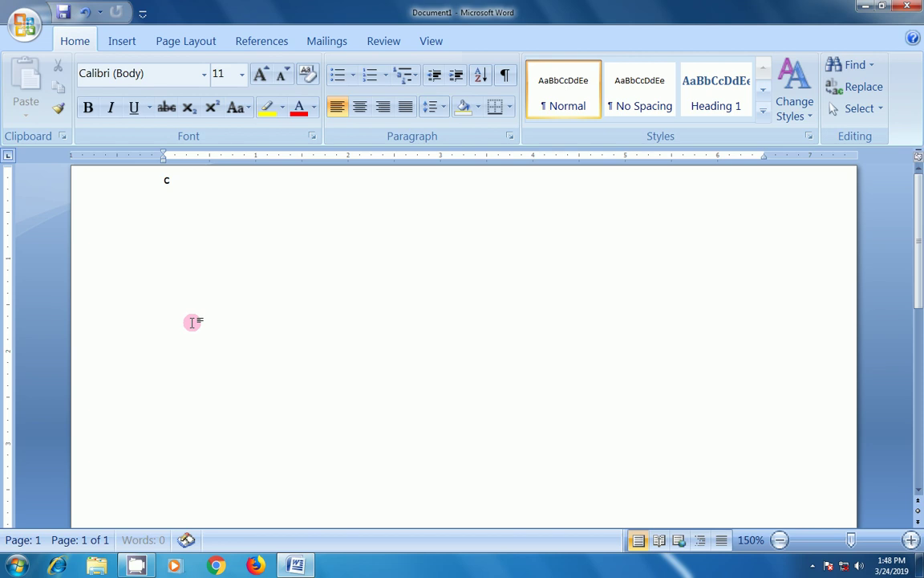
text(er definition)
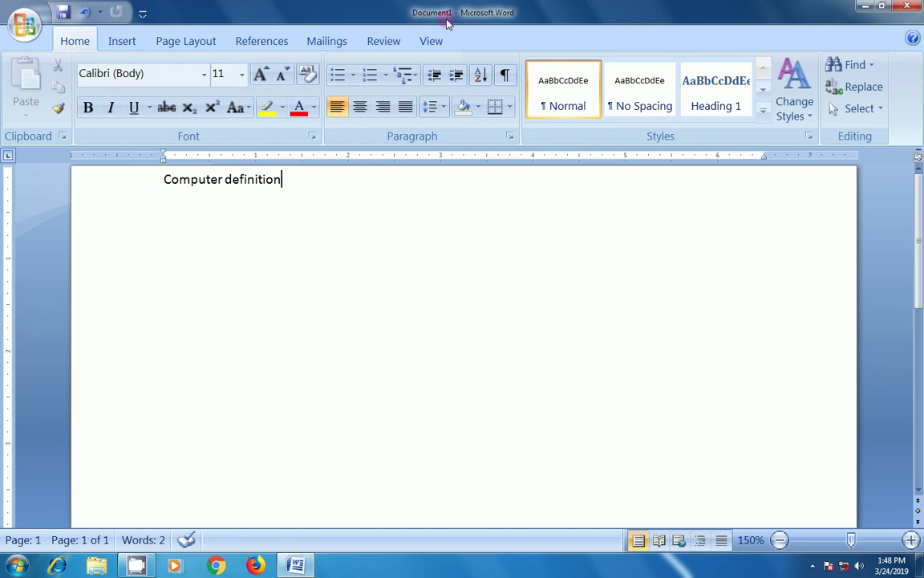
Step: Open the Save dialog and browse to the microsoft folder on Local Disk (D:)
click(23, 23)
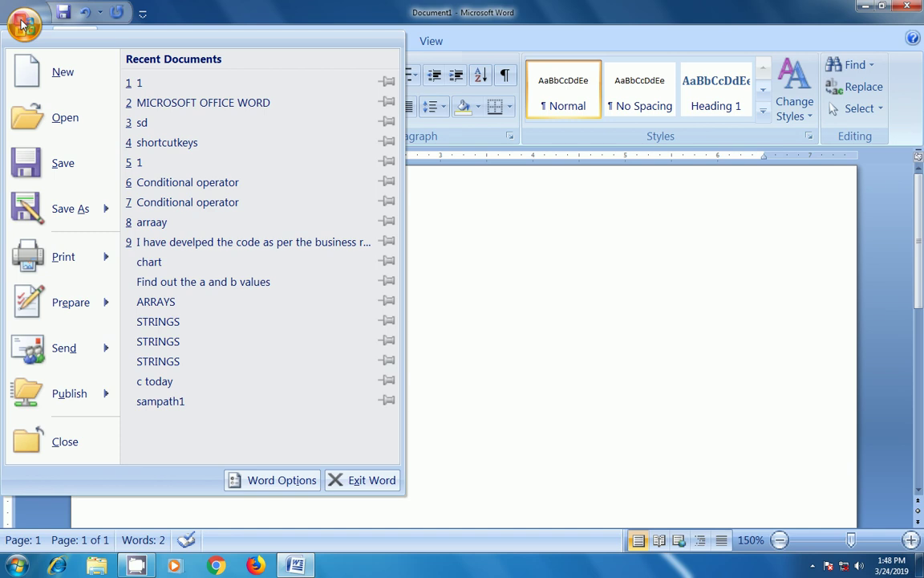
click(56, 168)
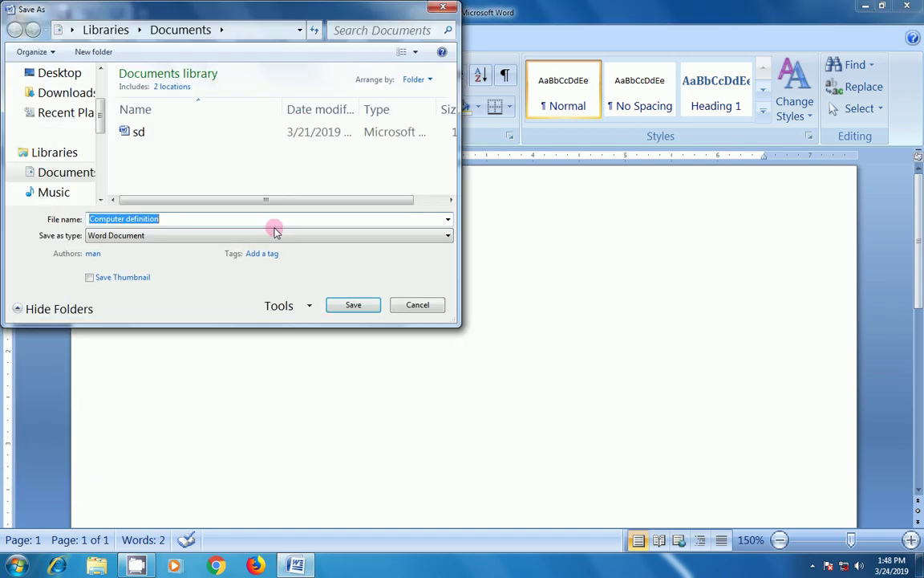
drag(73, 6, 89, 70)
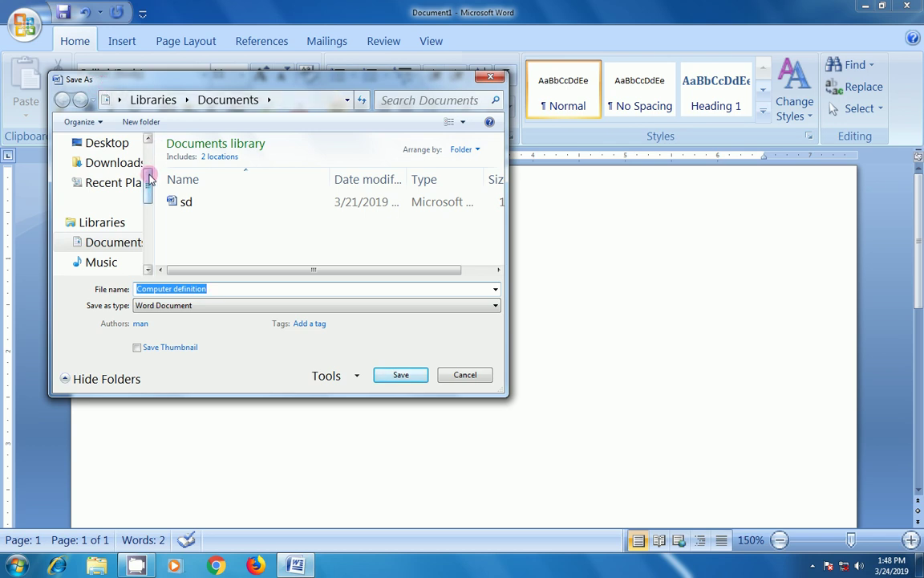
drag(148, 178, 148, 227)
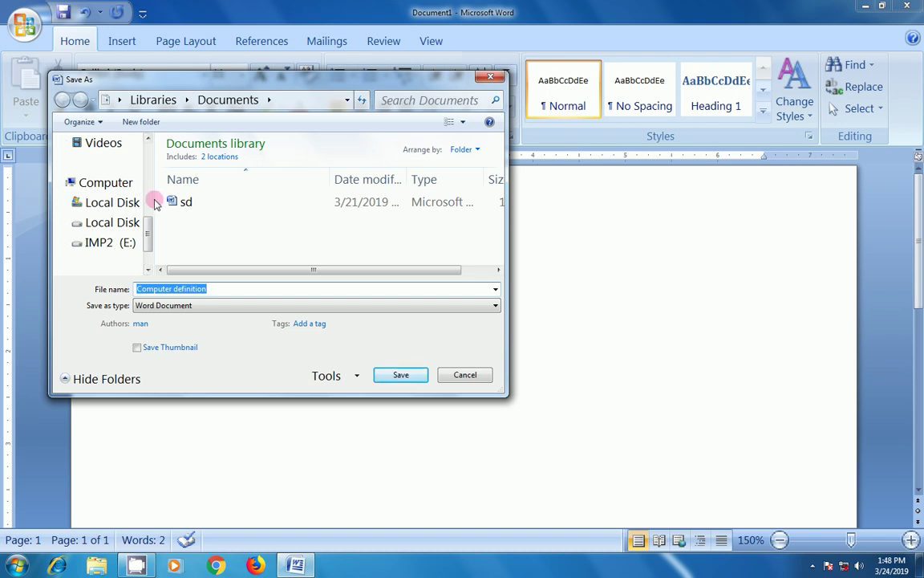
drag(157, 204, 191, 203)
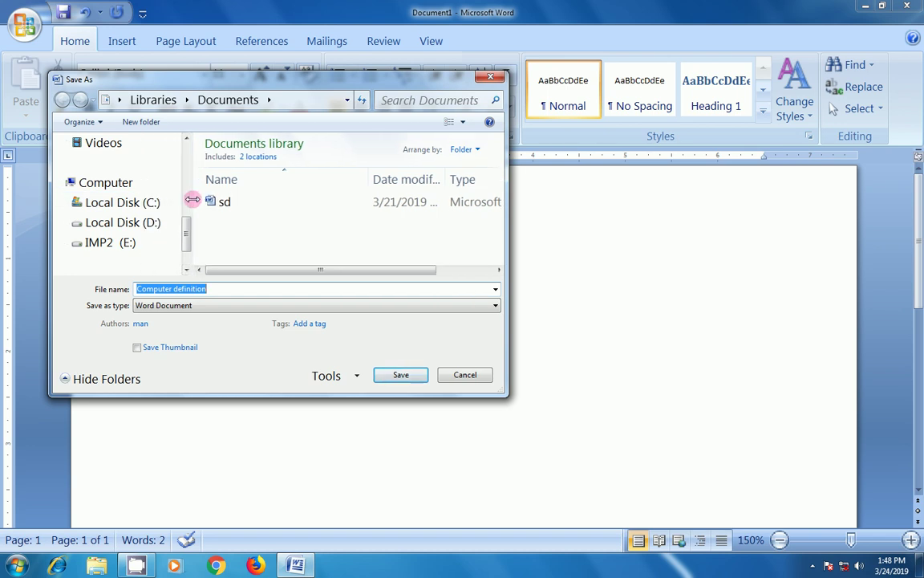
click(139, 225)
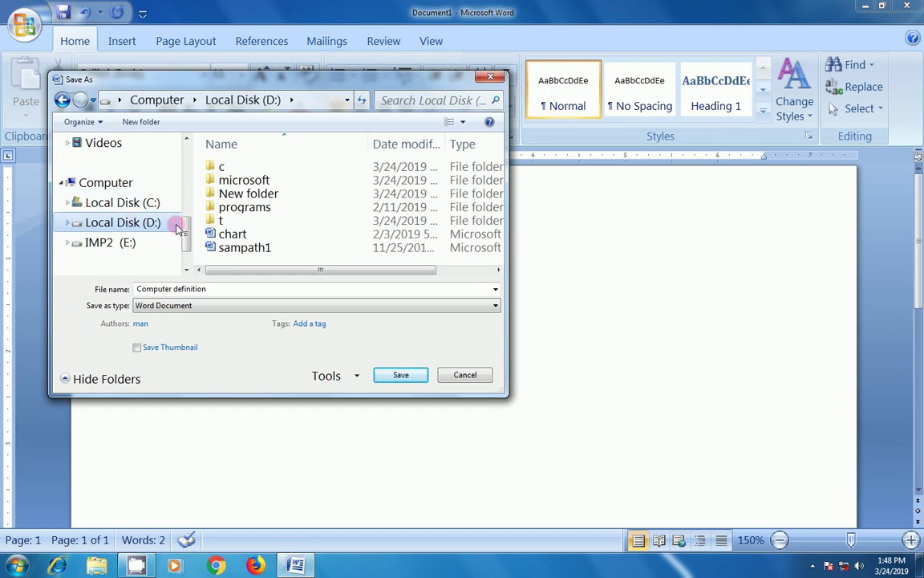
double_click(228, 184)
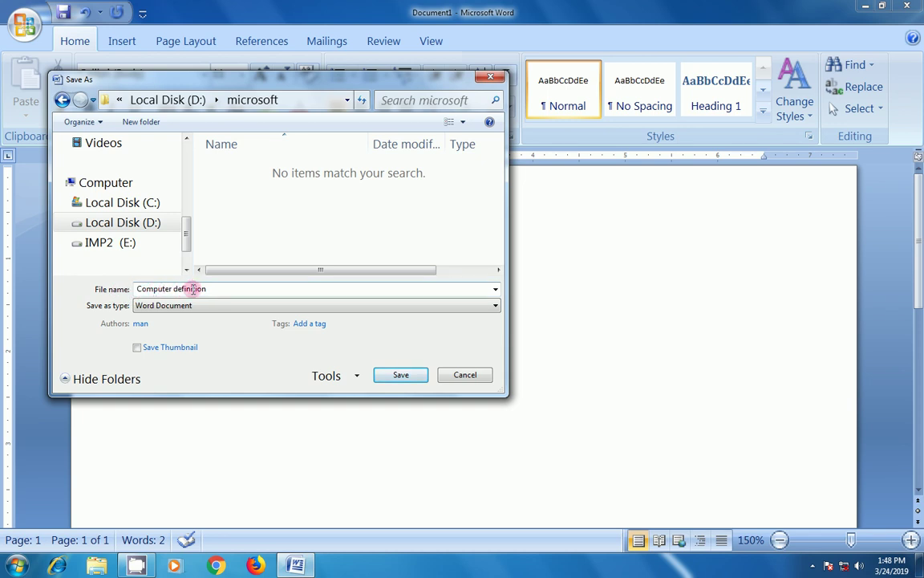
Step: Name the file 'sample' and save it there
triple_click(187, 289)
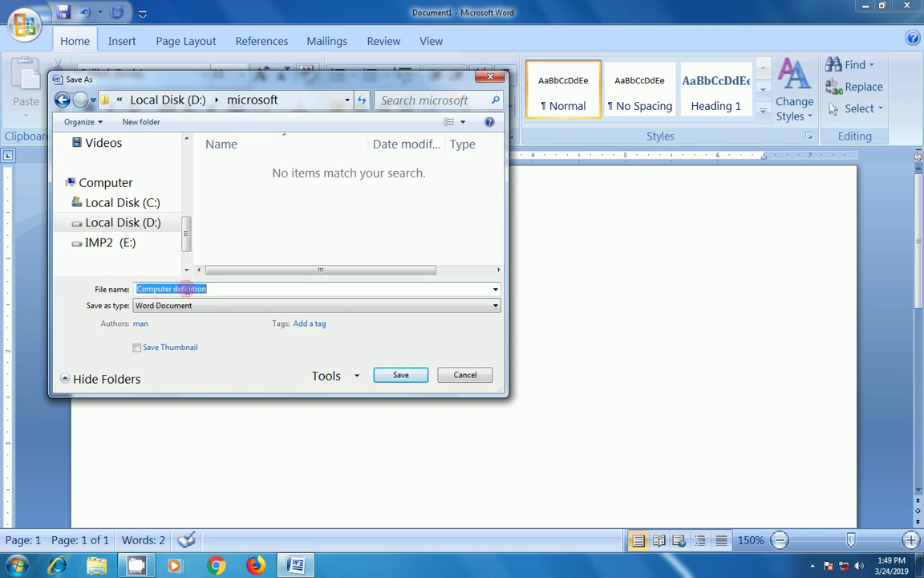
text(sample)
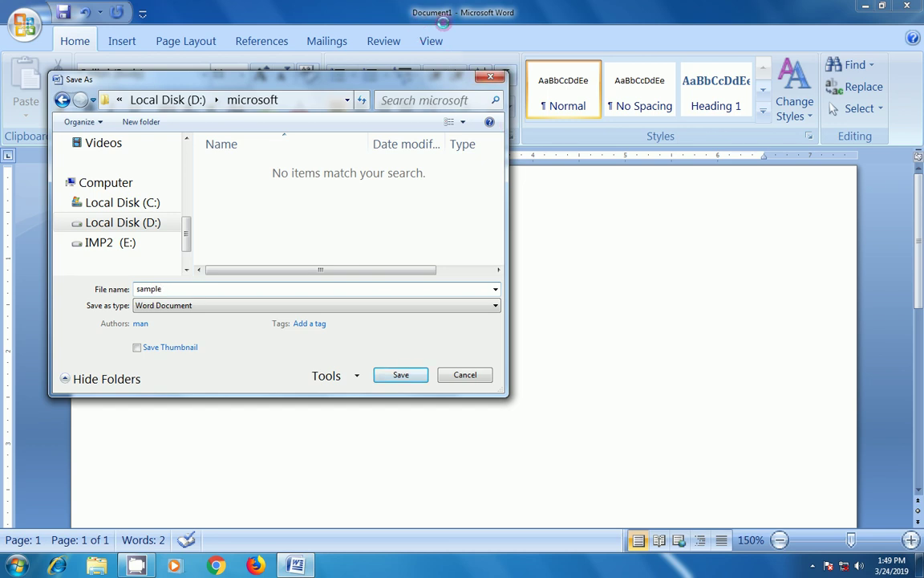
click(165, 289)
click(403, 375)
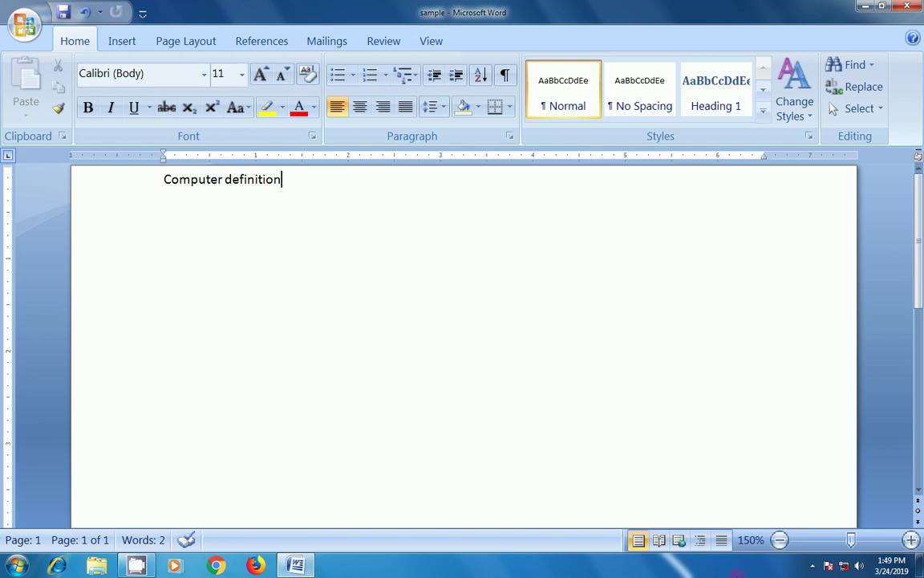
Step: Close Word and browse in Explorer to the microsoft folder on D:
click(915, 6)
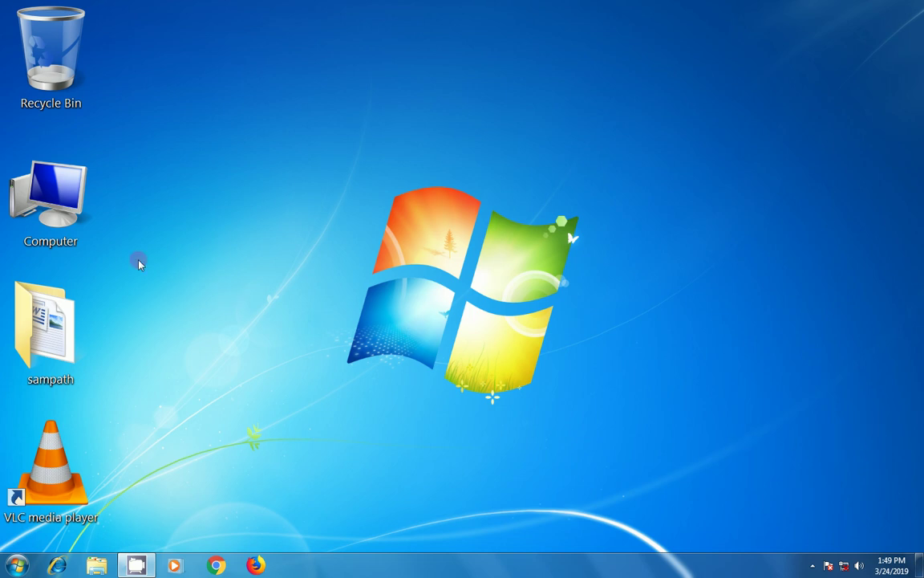
double_click(72, 205)
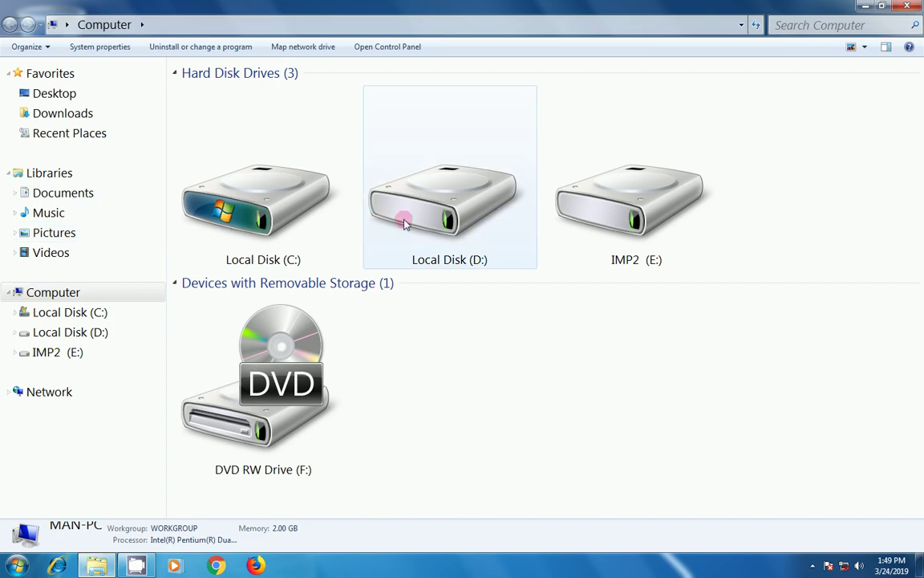
double_click(404, 215)
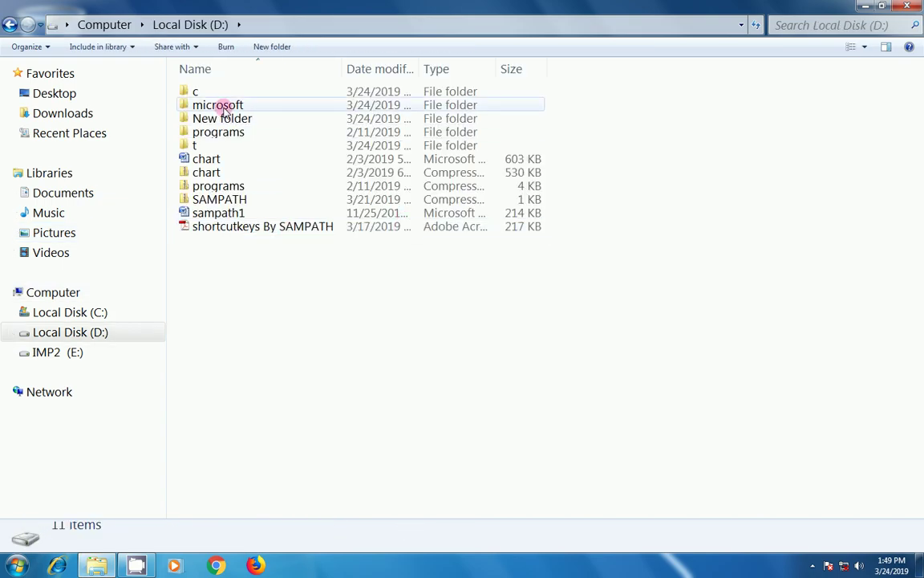
double_click(221, 109)
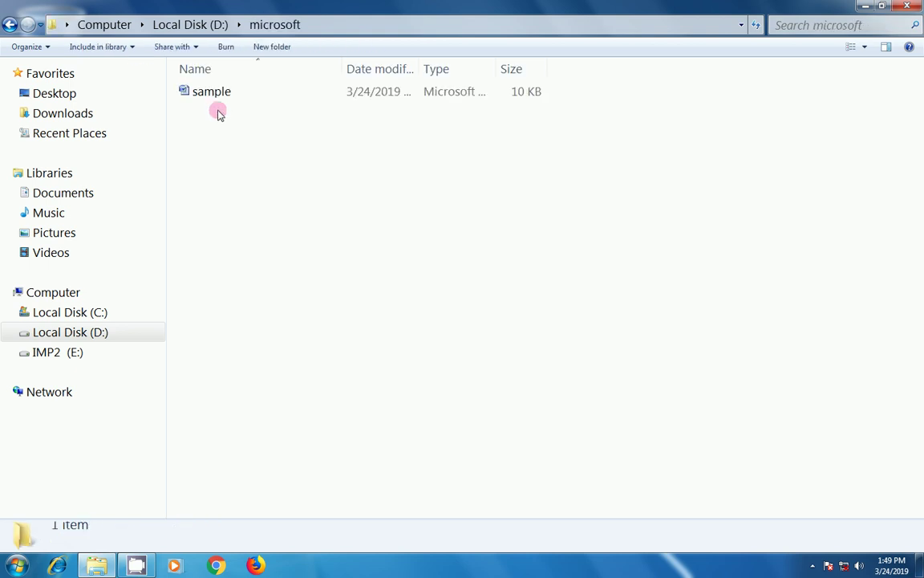
Step: Open sample to confirm 'Computer definition' is intact, then close Word and Explorer
double_click(215, 98)
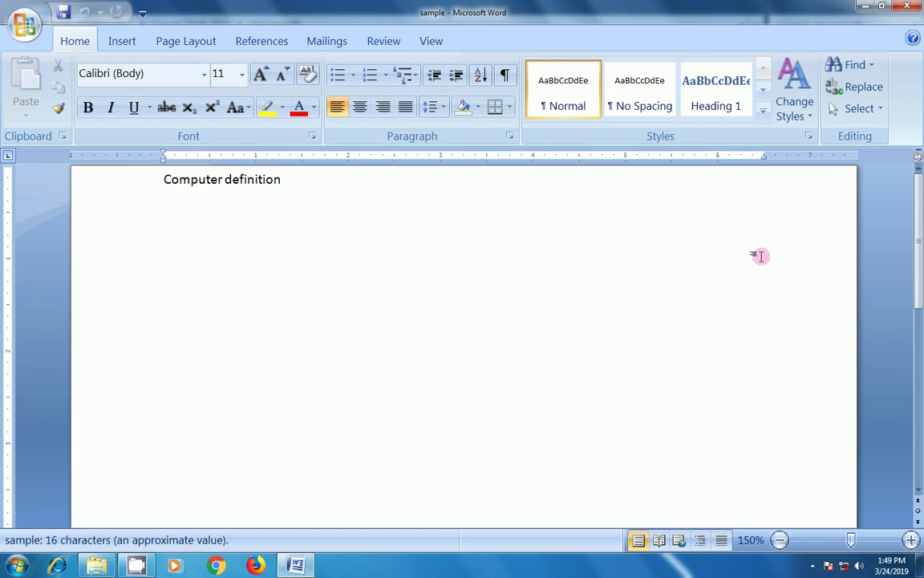
click(908, 6)
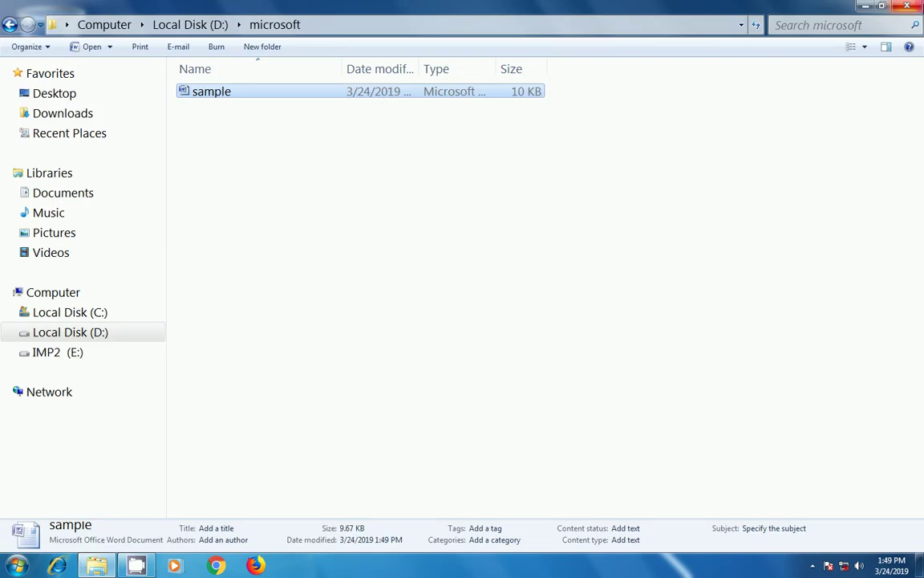
click(908, 6)
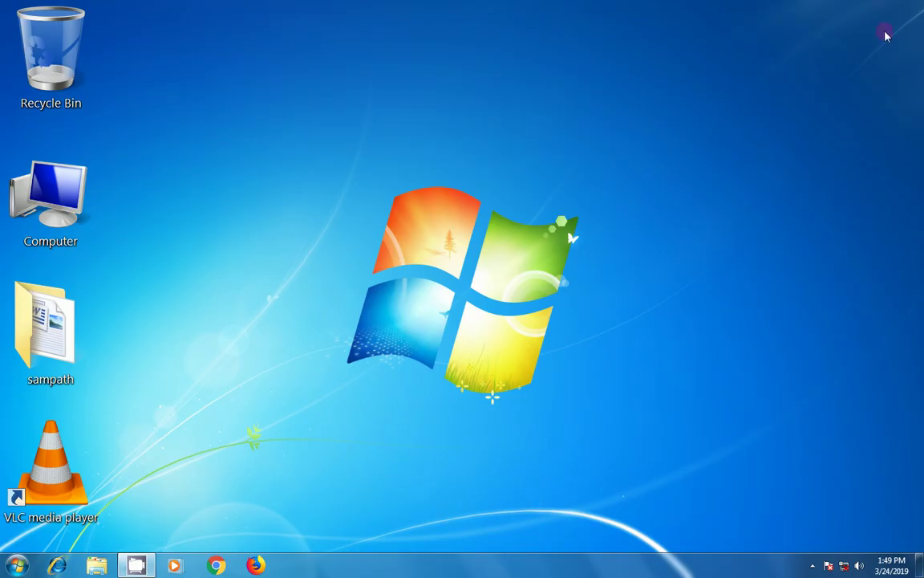
Step: Start Word with a blank document and bring up the Open dialog
click(16, 566)
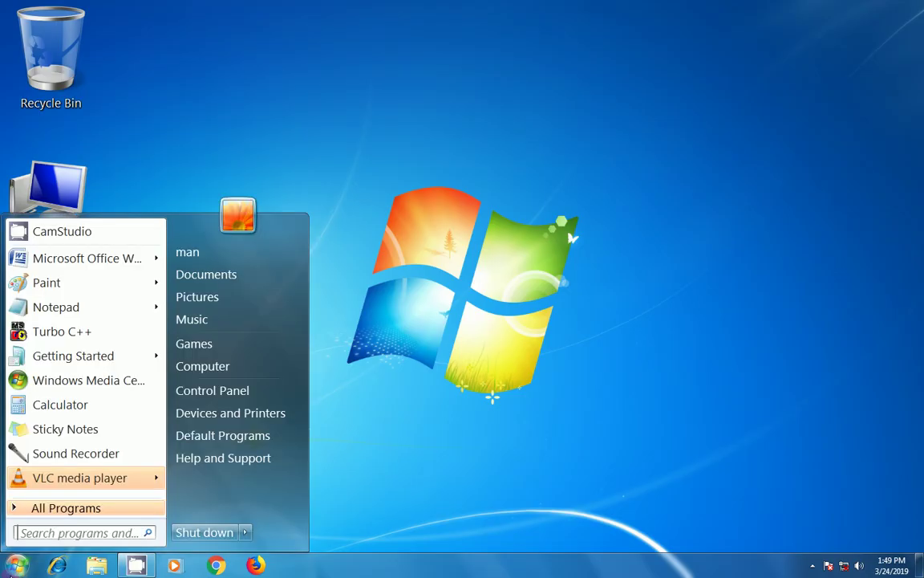
click(133, 267)
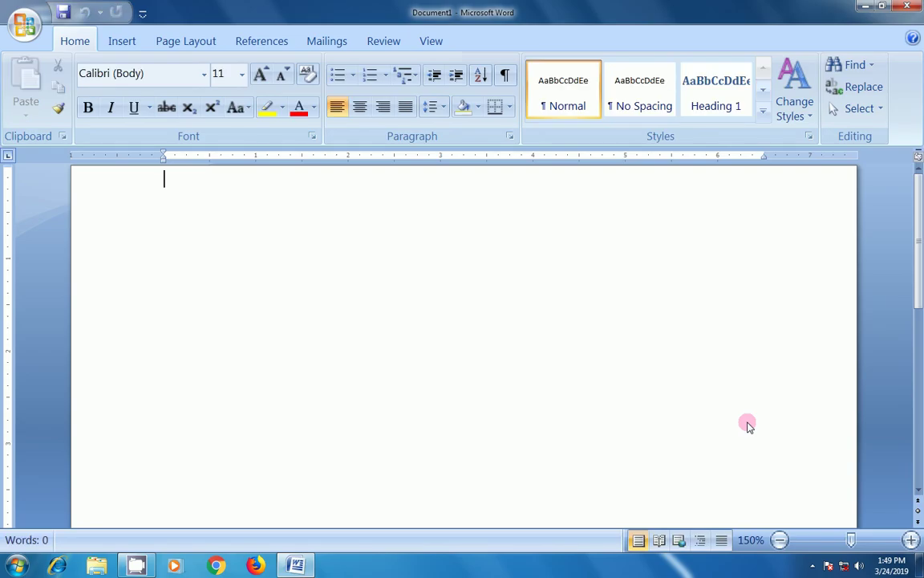
click(35, 31)
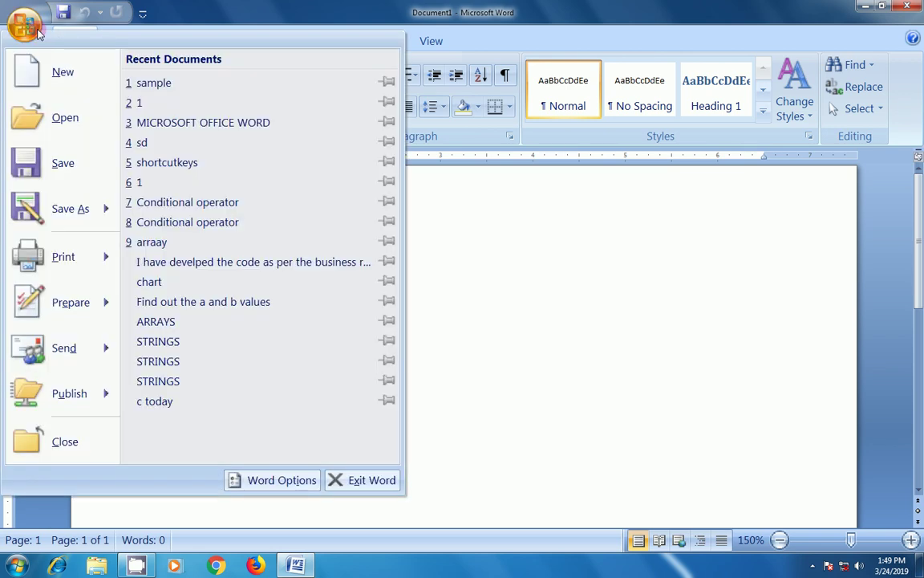
click(50, 119)
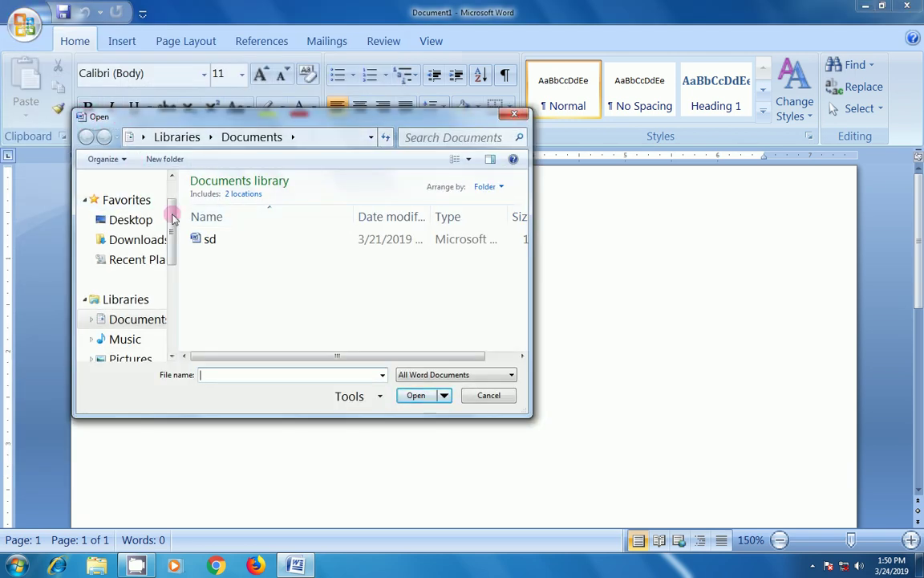
drag(171, 218, 172, 279)
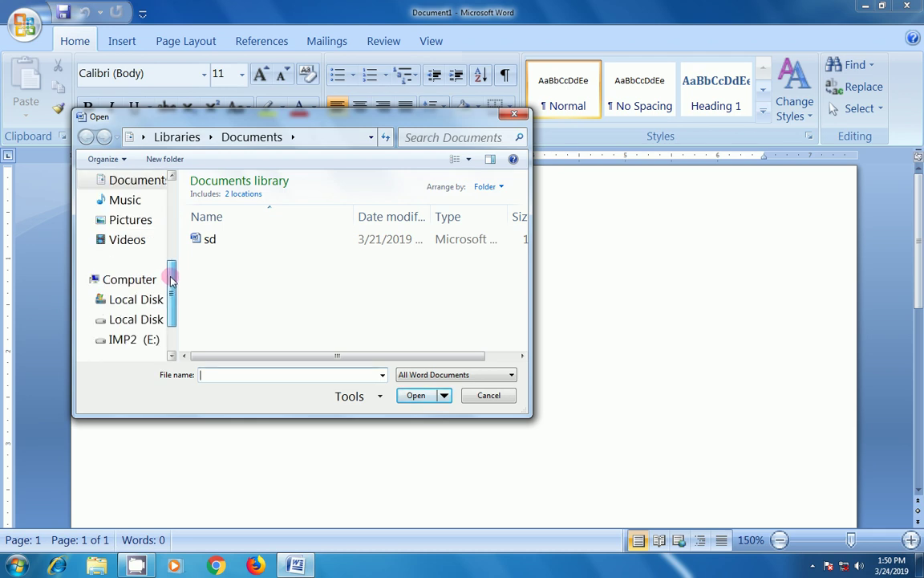
drag(178, 272, 252, 272)
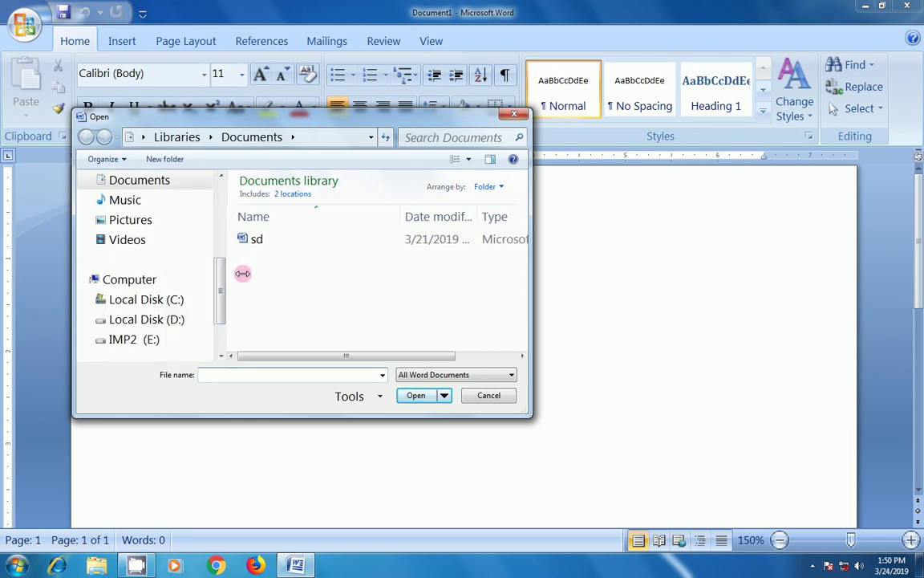
Step: Browse to Local Disk (D:) > microsoft and open sample
click(88, 281)
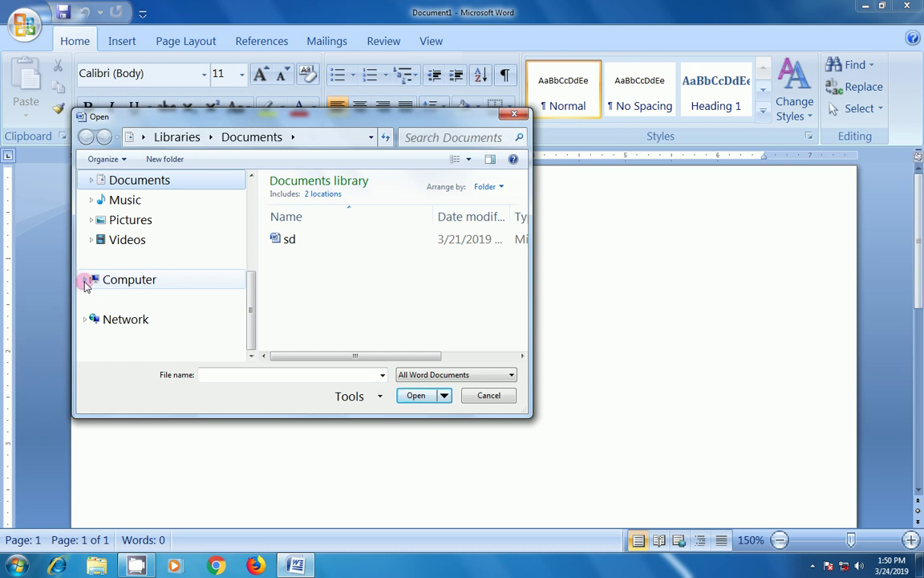
click(86, 282)
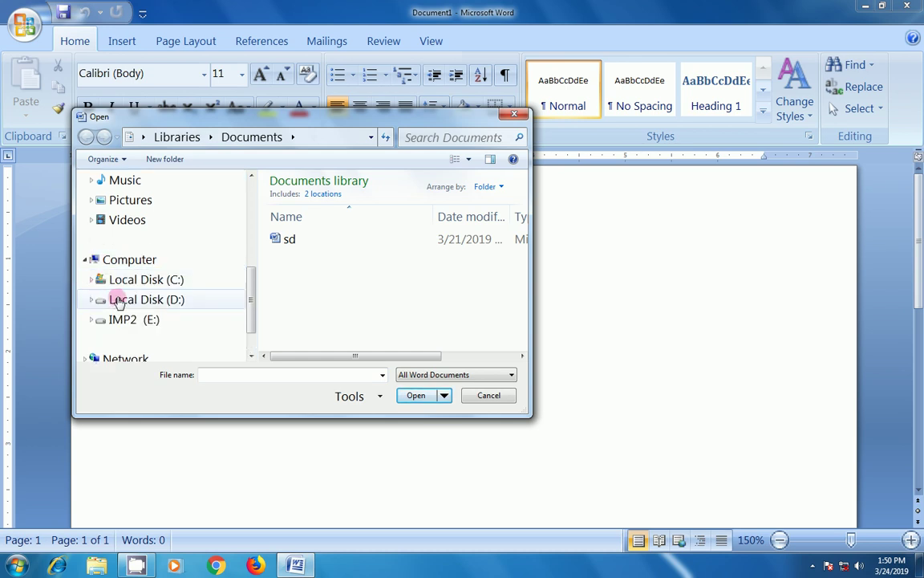
click(118, 301)
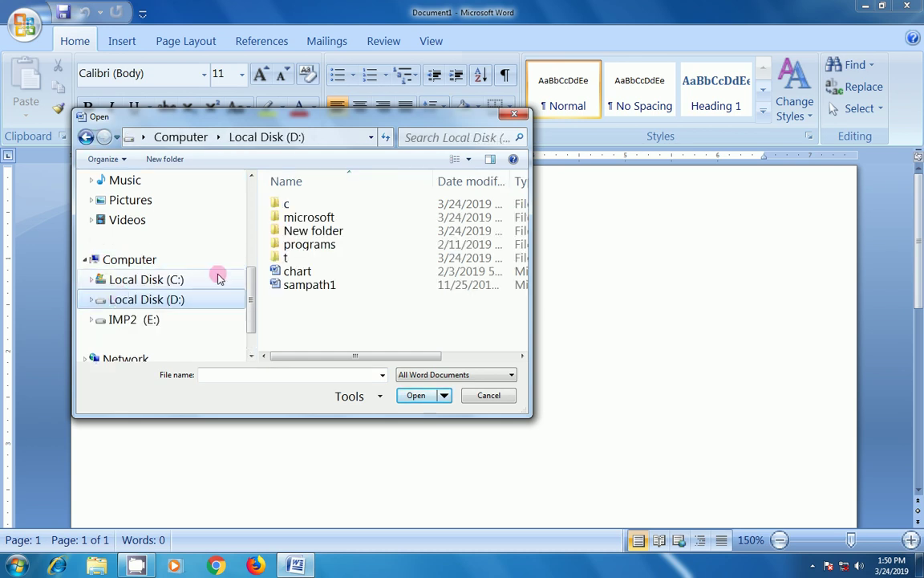
double_click(325, 216)
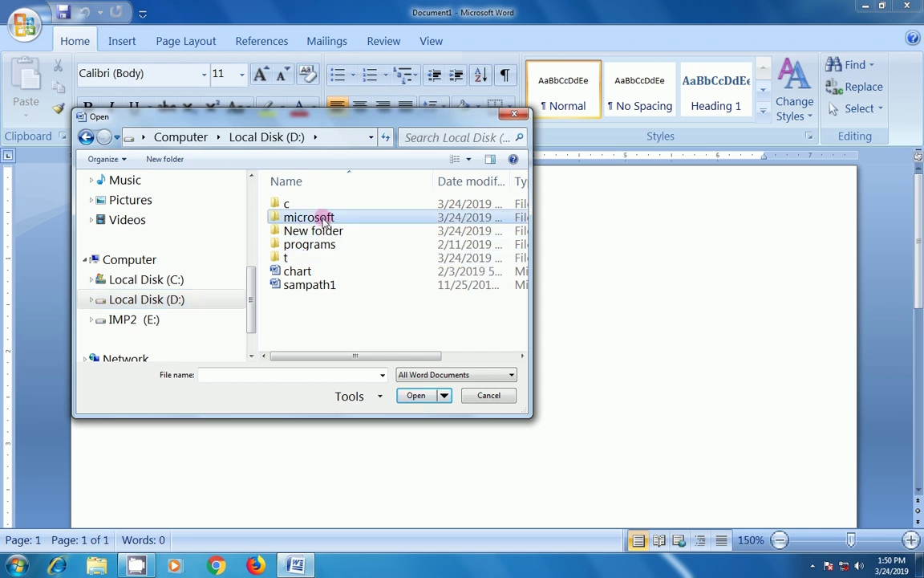
click(297, 205)
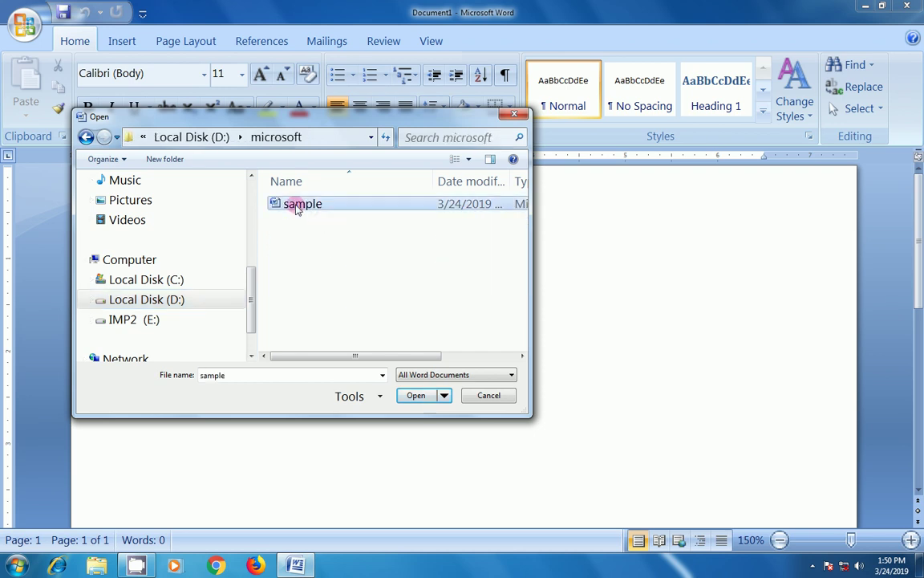
click(415, 396)
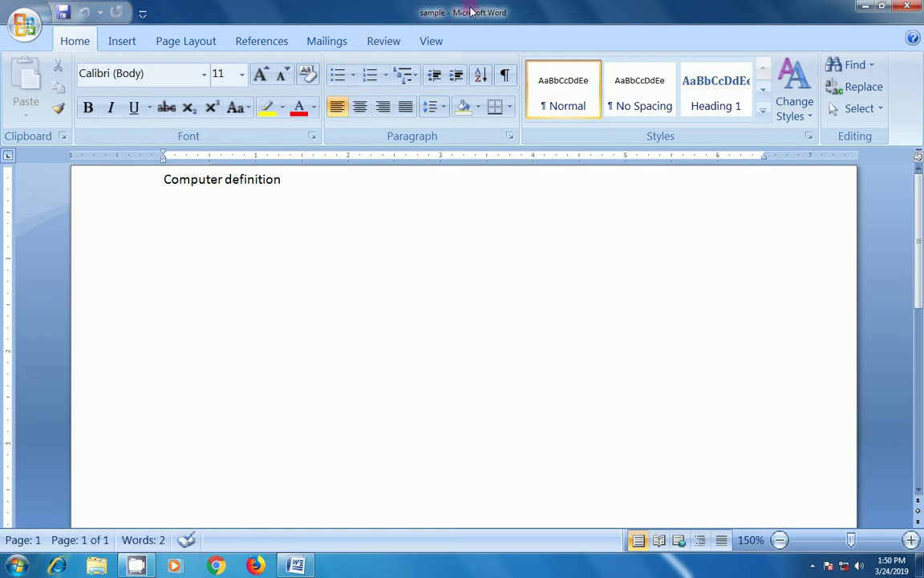
Step: Close Word, relaunch it, and bring up the New Document dialog with Blank document
click(910, 8)
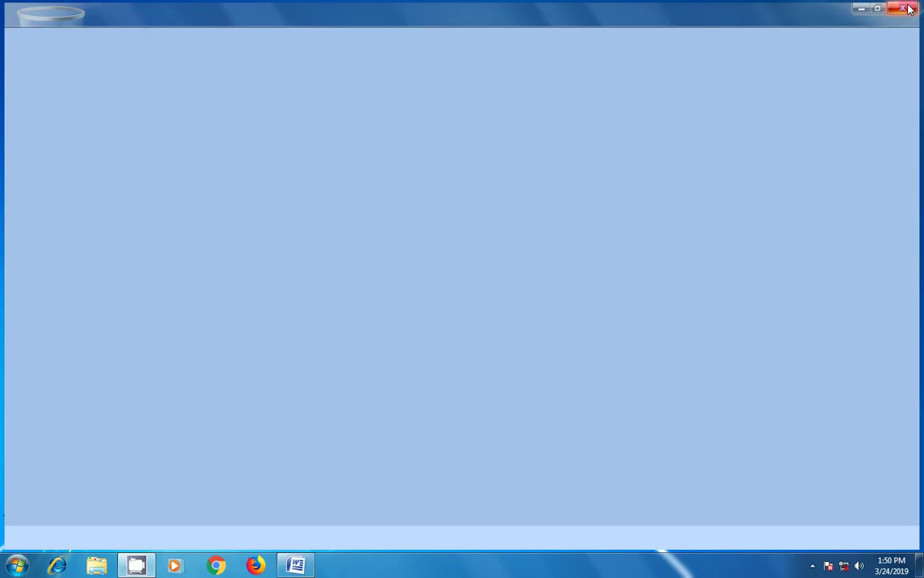
click(16, 565)
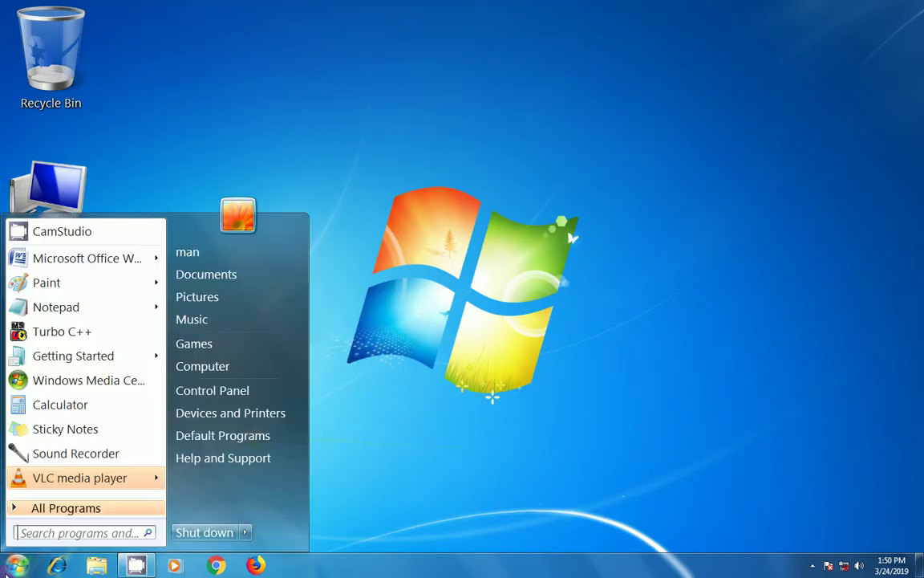
click(113, 260)
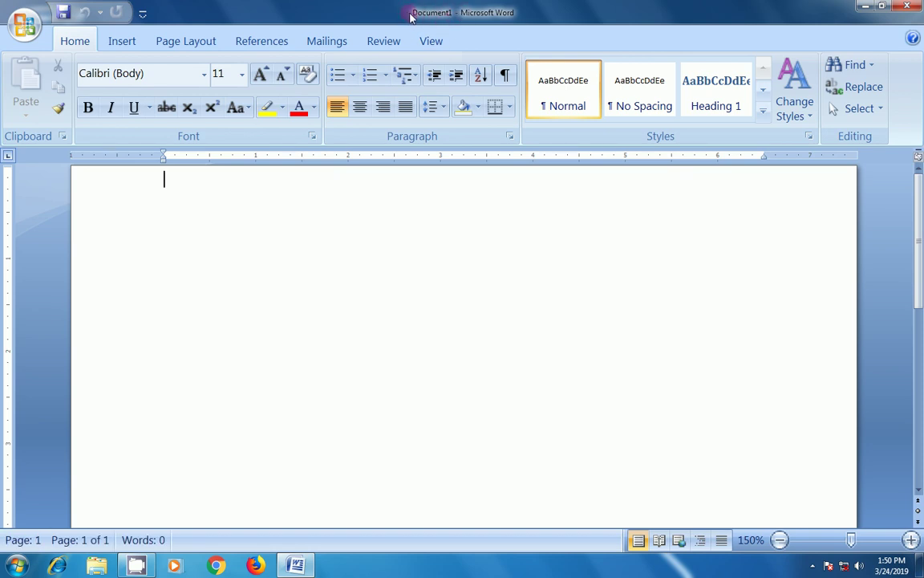
click(24, 24)
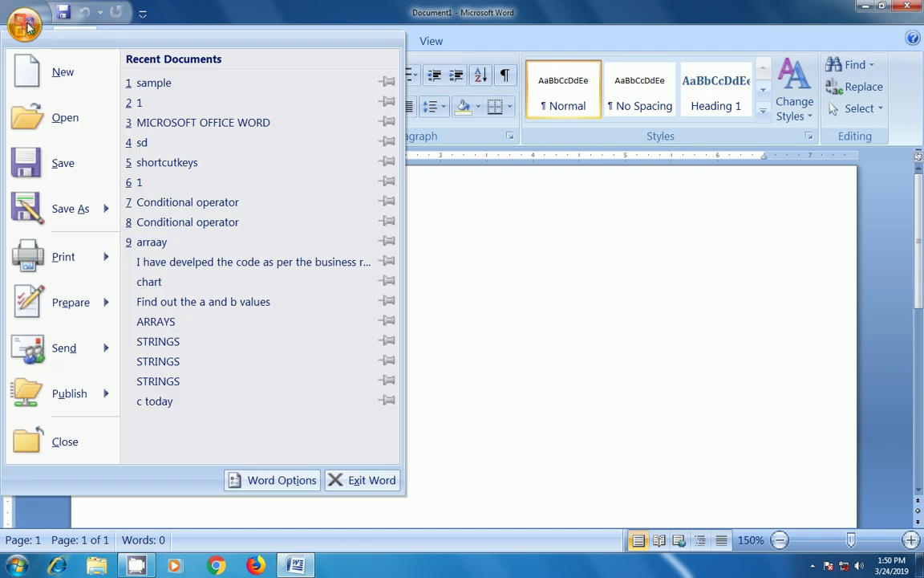
click(48, 78)
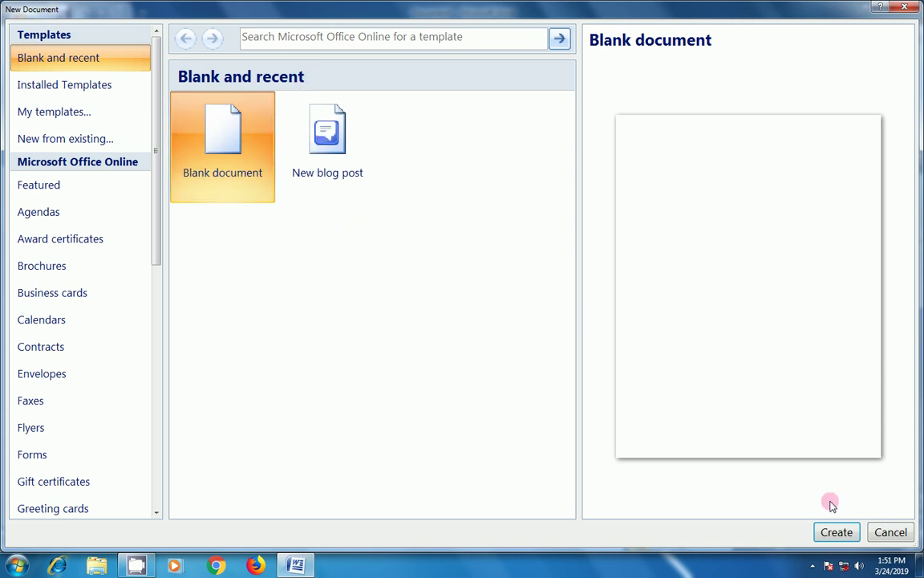
Step: Create blank Document2 and Document3, then return to Document3 from the taskbar preview
click(838, 533)
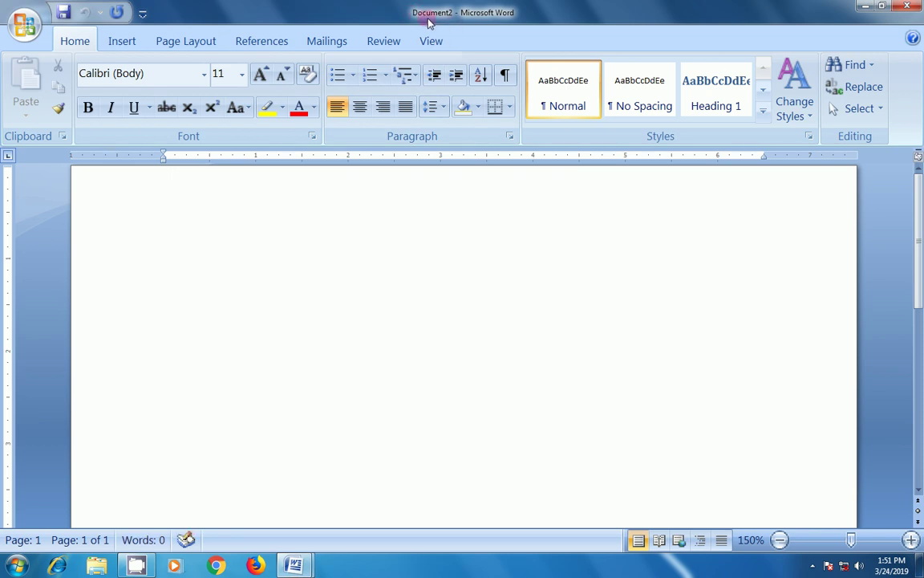
click(24, 24)
click(62, 73)
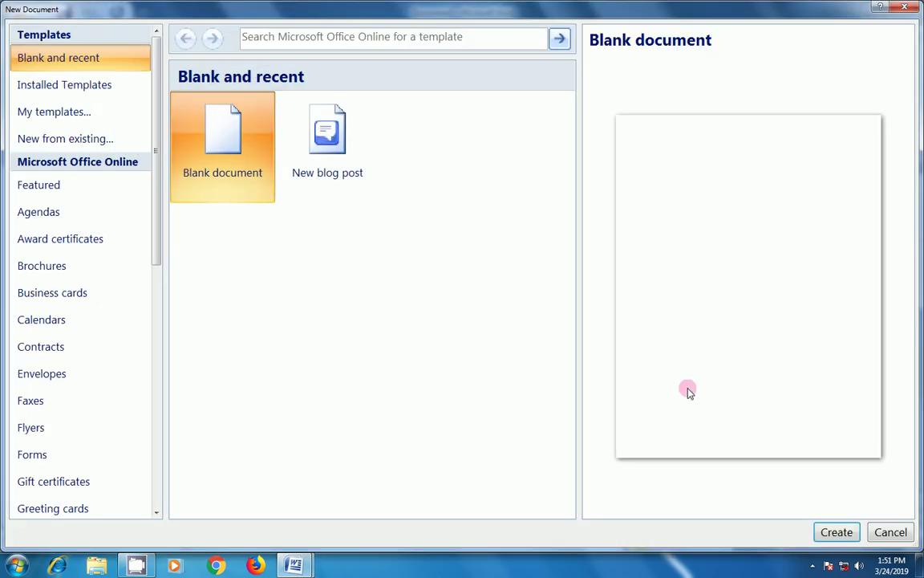
click(837, 532)
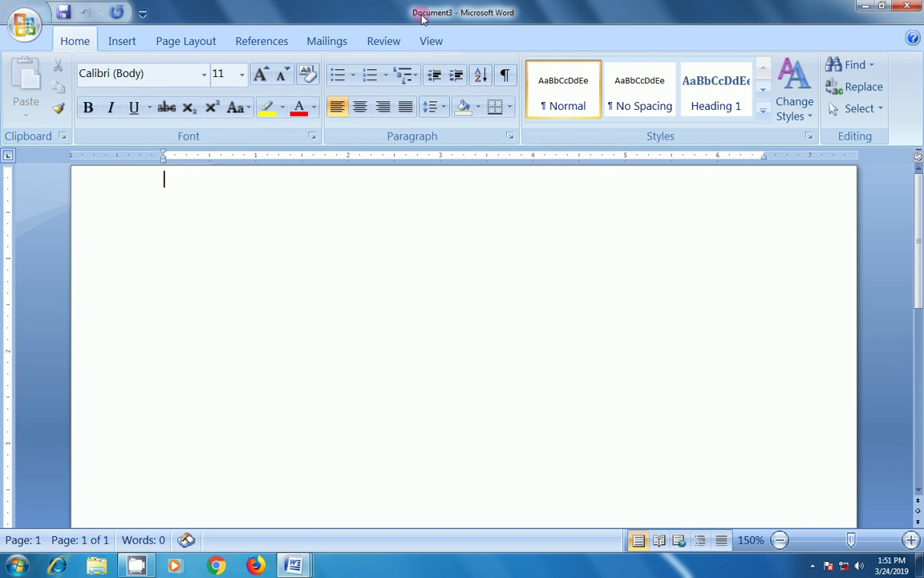
click(295, 564)
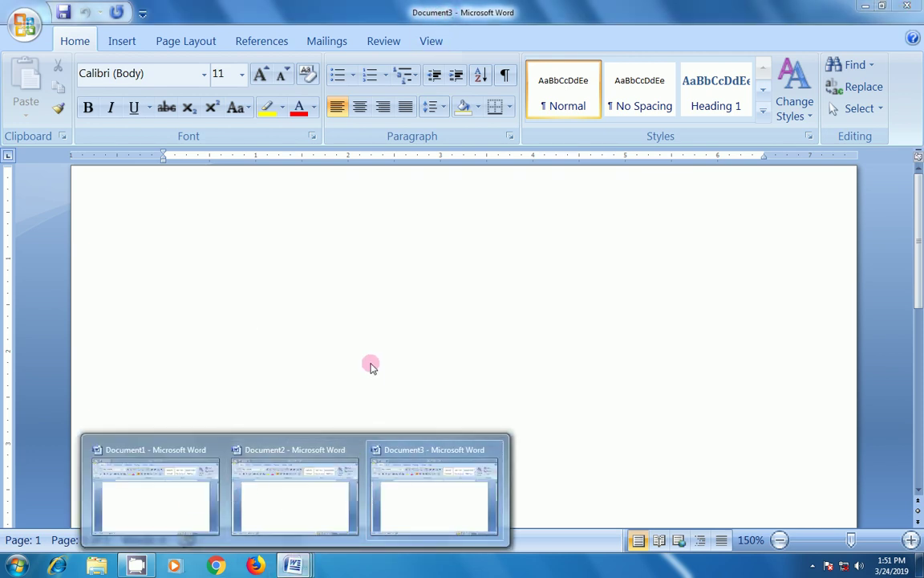
click(373, 366)
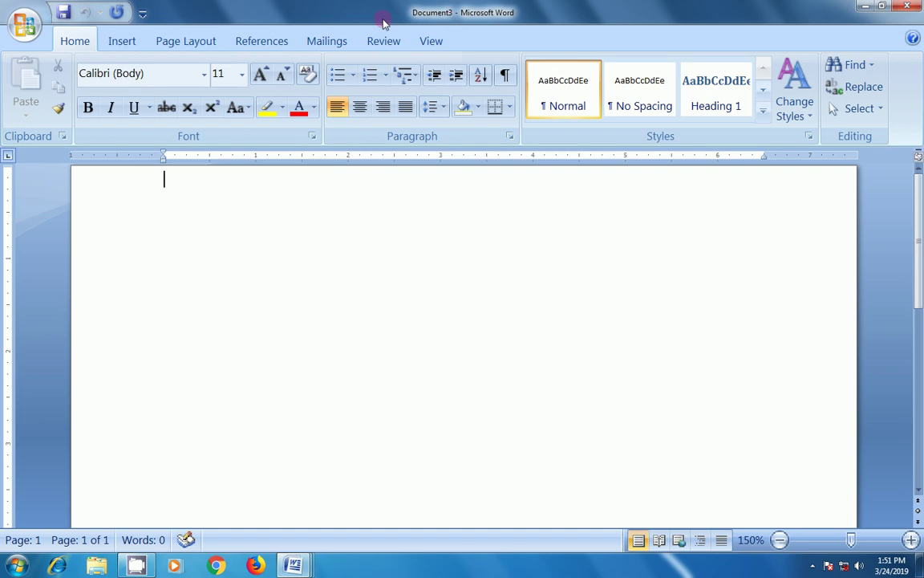
Step: Close Document3 and exit Word entirely
click(27, 25)
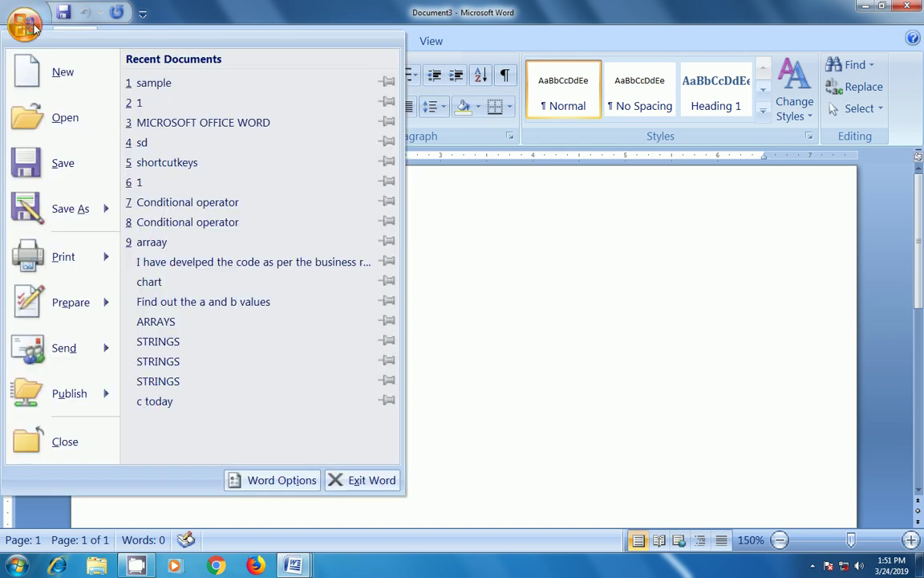
click(65, 442)
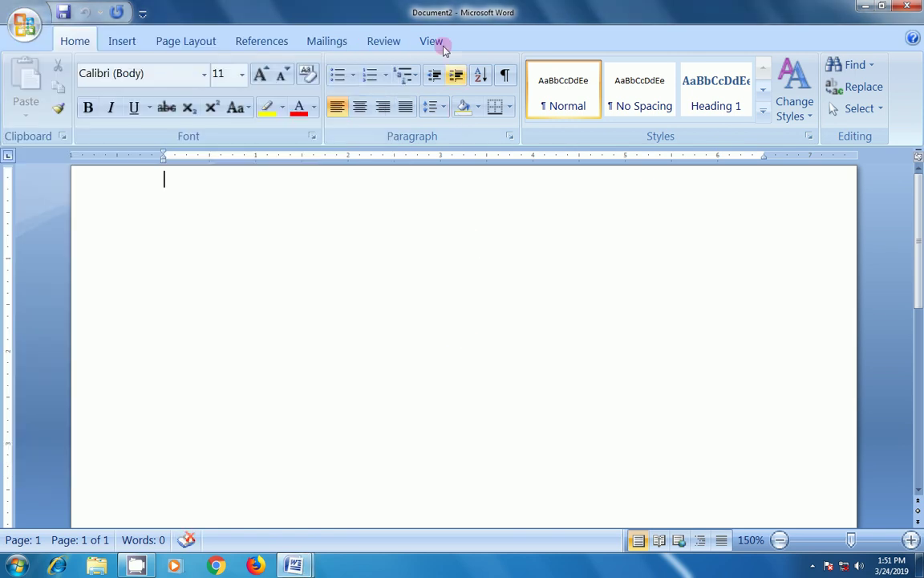
mouse_move(293, 565)
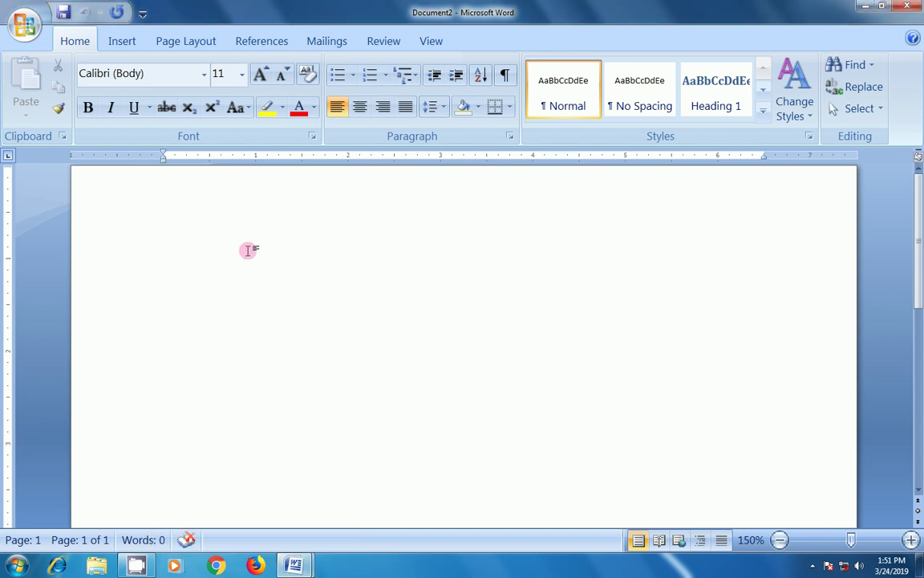
click(26, 35)
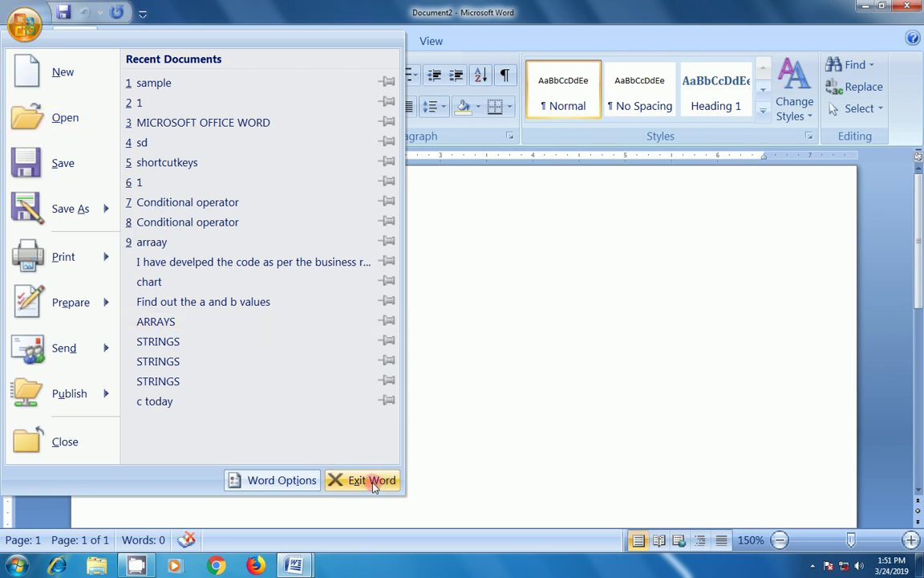
click(371, 482)
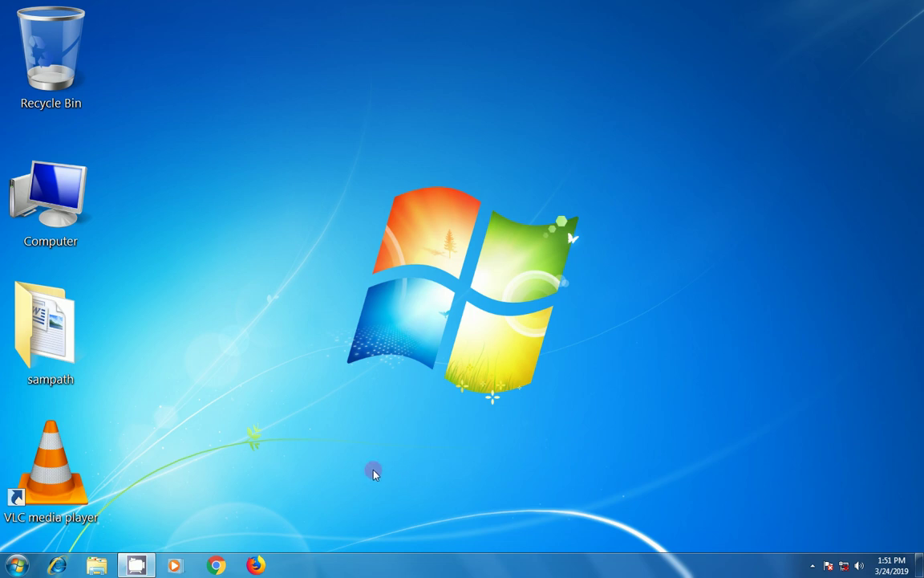
Step: Relaunch Word to a fresh blank Document1, dismissing the Office menu
click(16, 565)
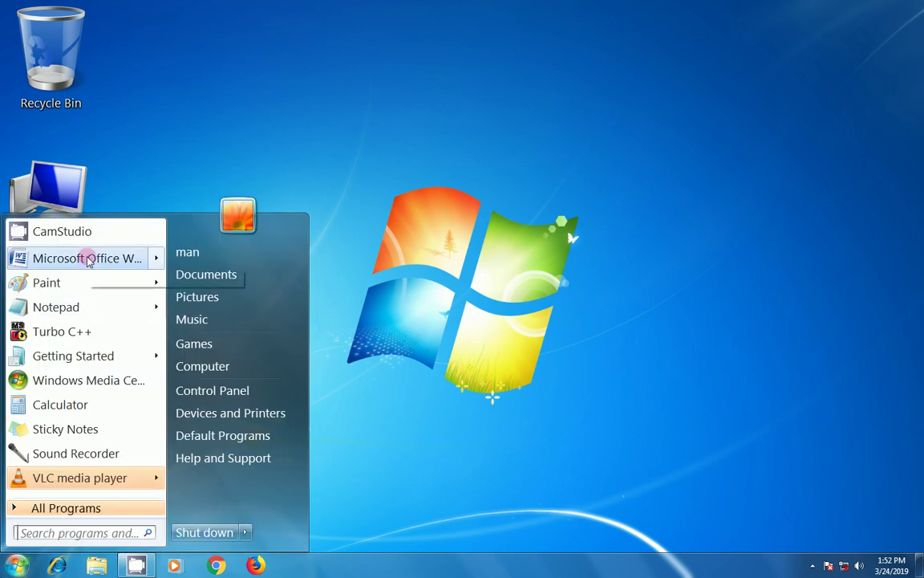
click(88, 260)
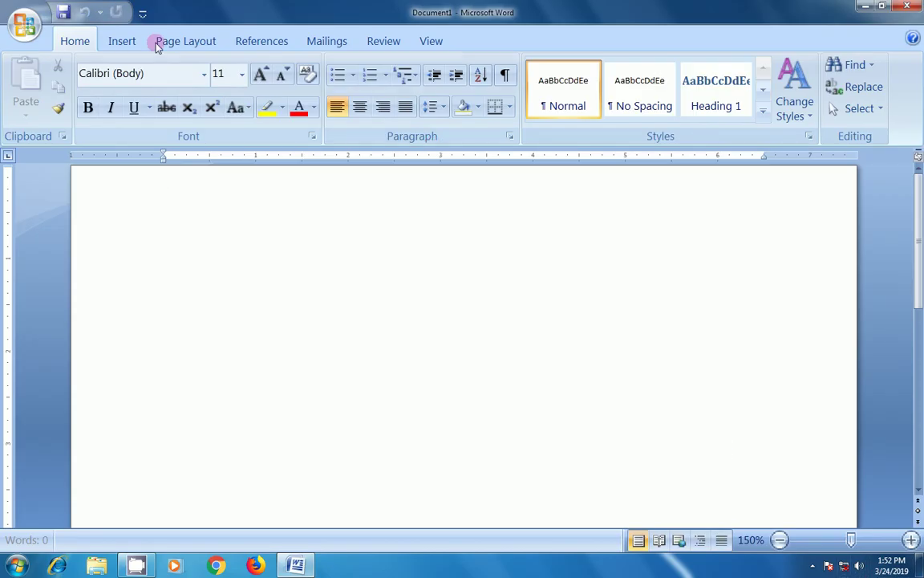
click(25, 24)
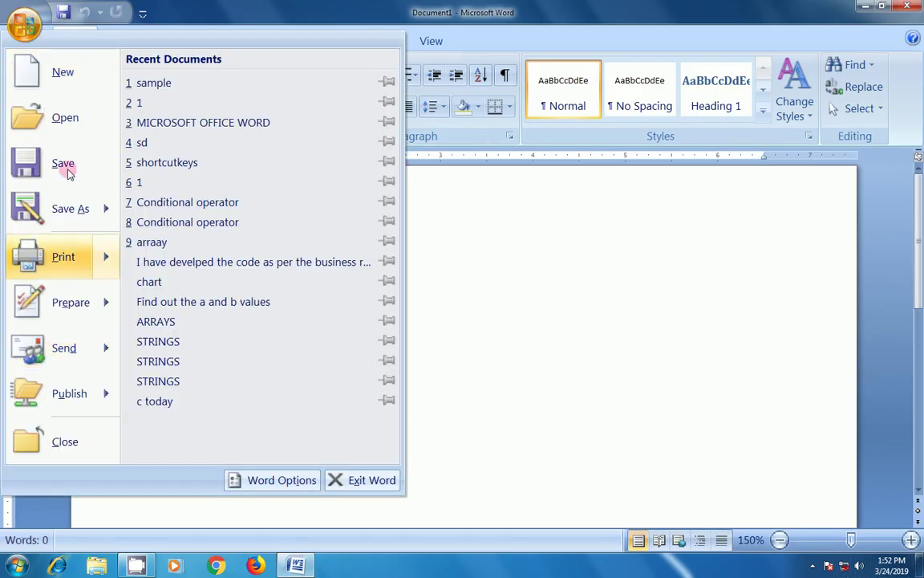
click(570, 296)
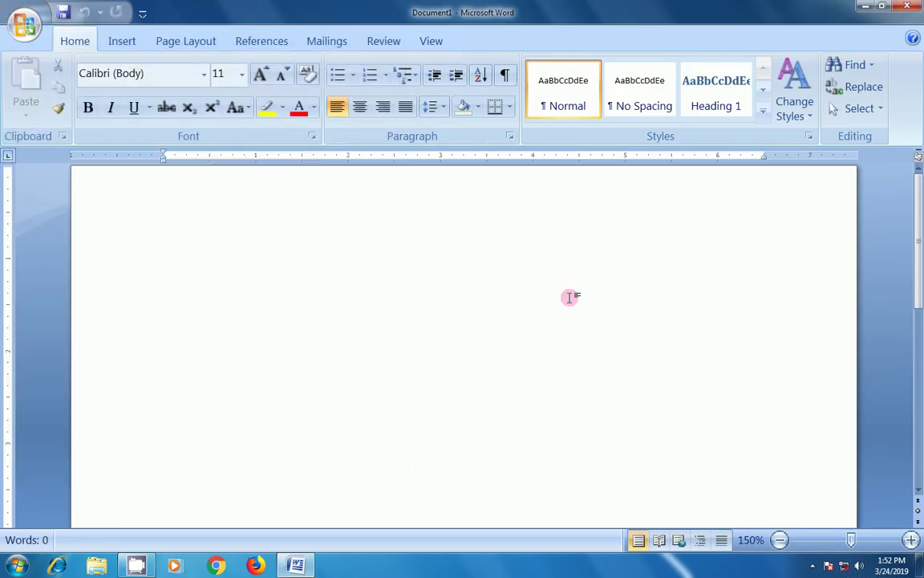
Step: Type the 'New-ctrl+n' label, then use Ctrl+N to start a new blank document
text(New-ctrl+n)
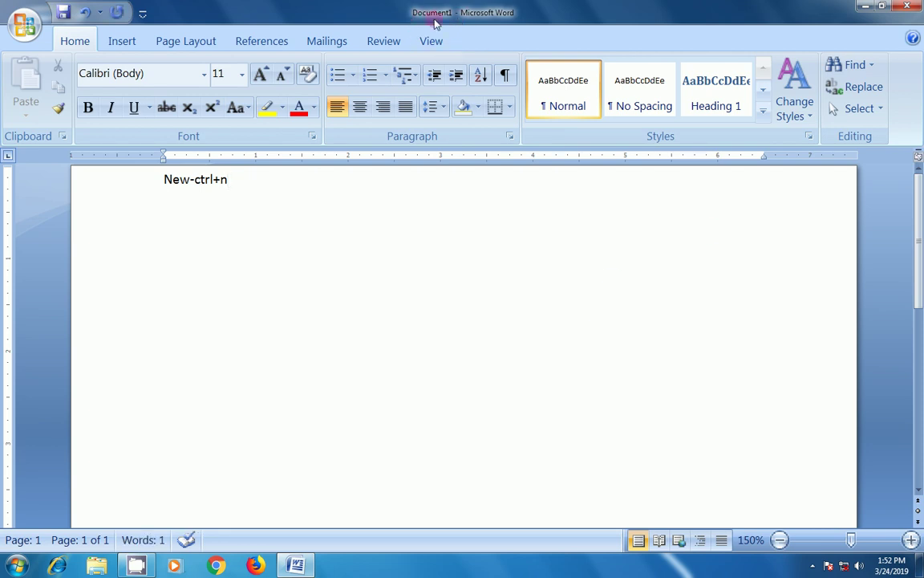
drag(231, 180, 196, 182)
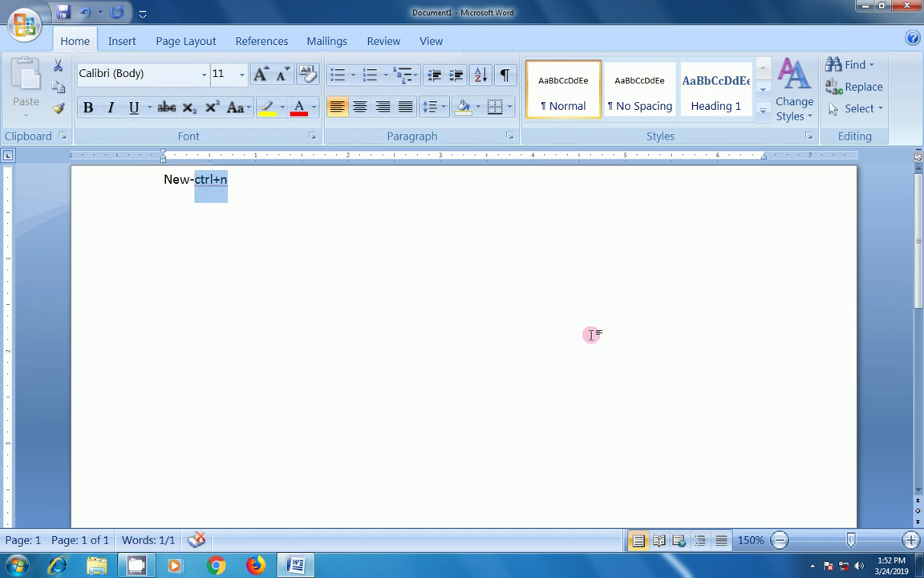
key(ctrl+n)
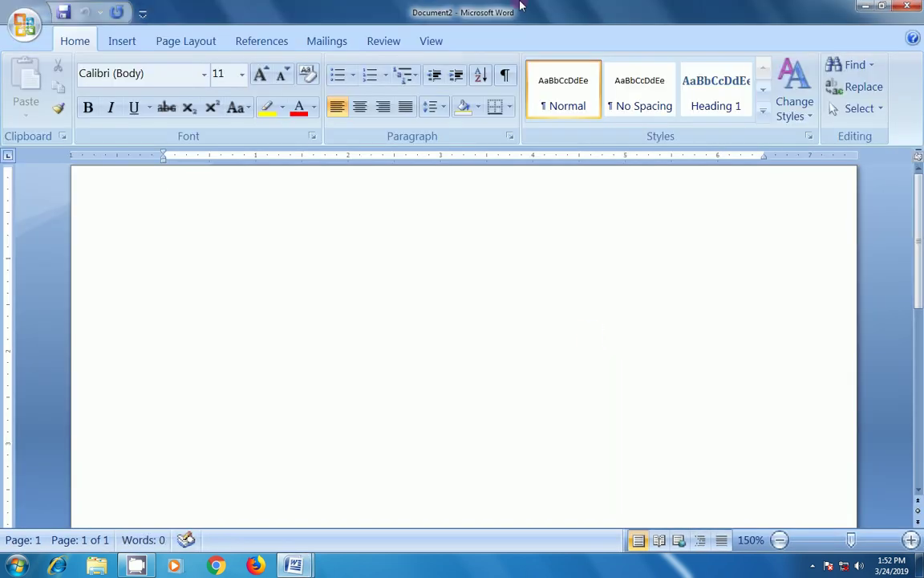
click(340, 191)
Step: Type 'Open-ctrl+o' and try Ctrl+O, dismissing the Open window
text(open-ctrl+o)
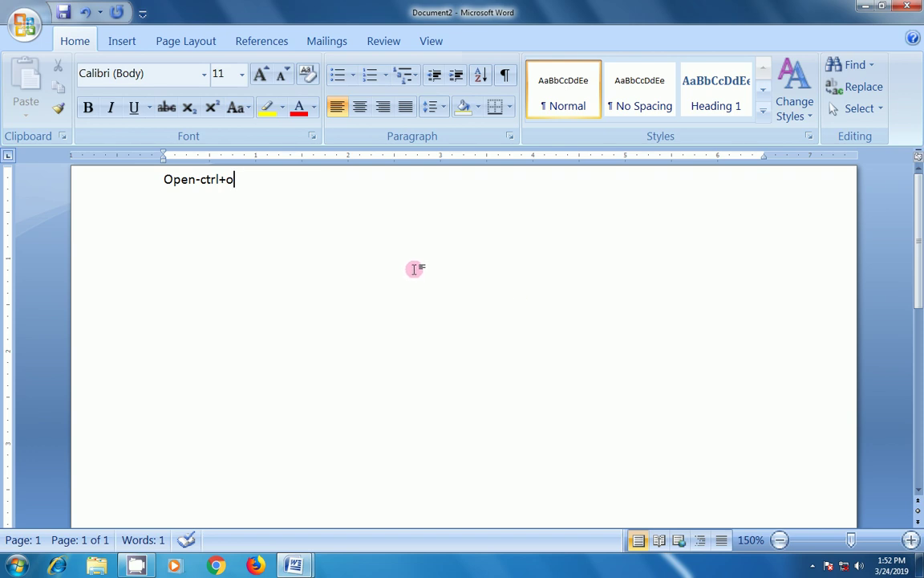
key(ctrl+o)
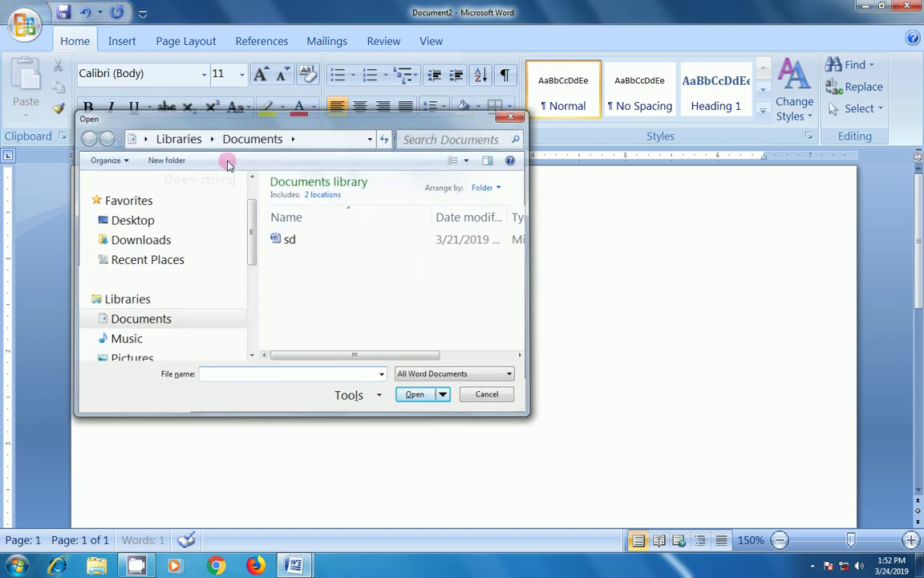
key(Escape)
Step: Replace the Open-ctrl+o line with 'Save-ctrl+s'
drag(249, 181, 152, 185)
key(BackSpace)
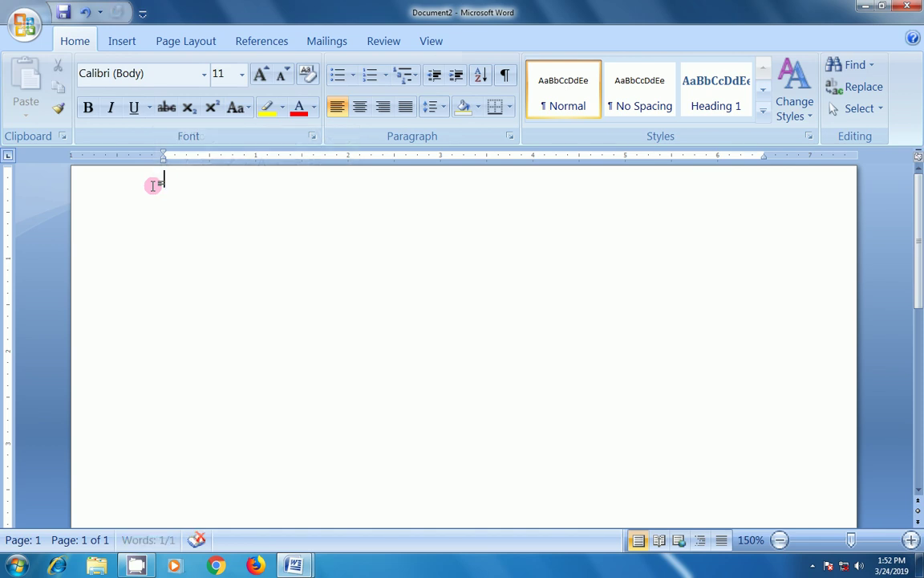
text(sa-ctrl+)
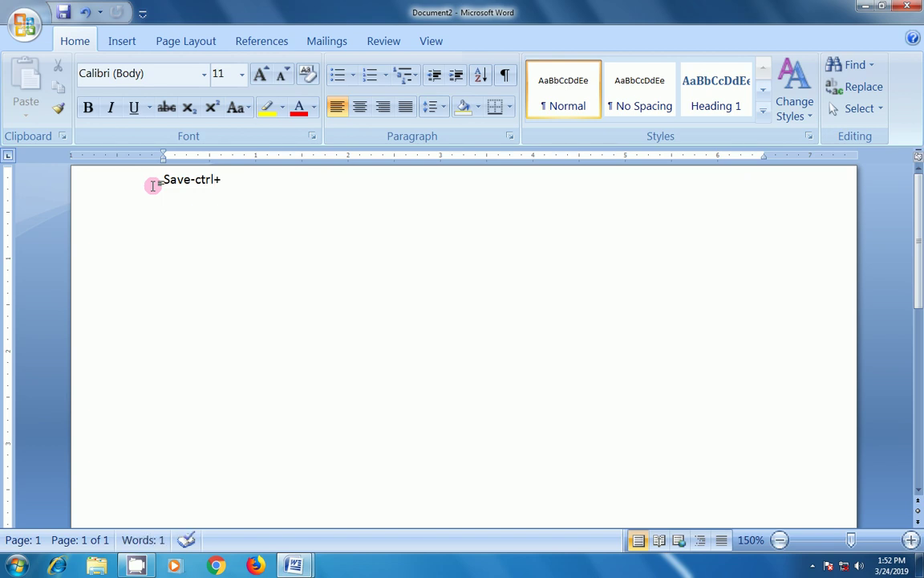
text(s)
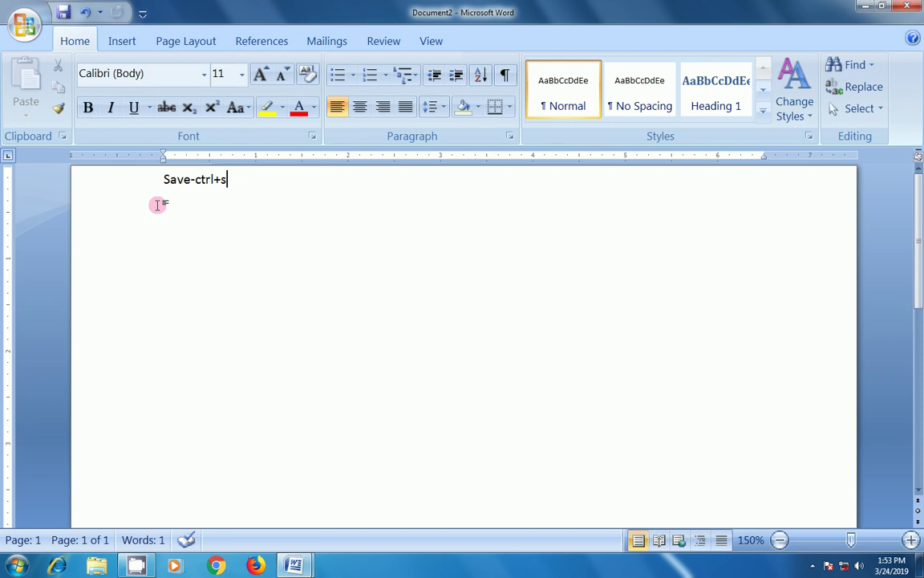
Step: Try the Ctrl+S save window, dismiss it unsaved, and replace the line with 'save as-F12'
key(ctrl+s)
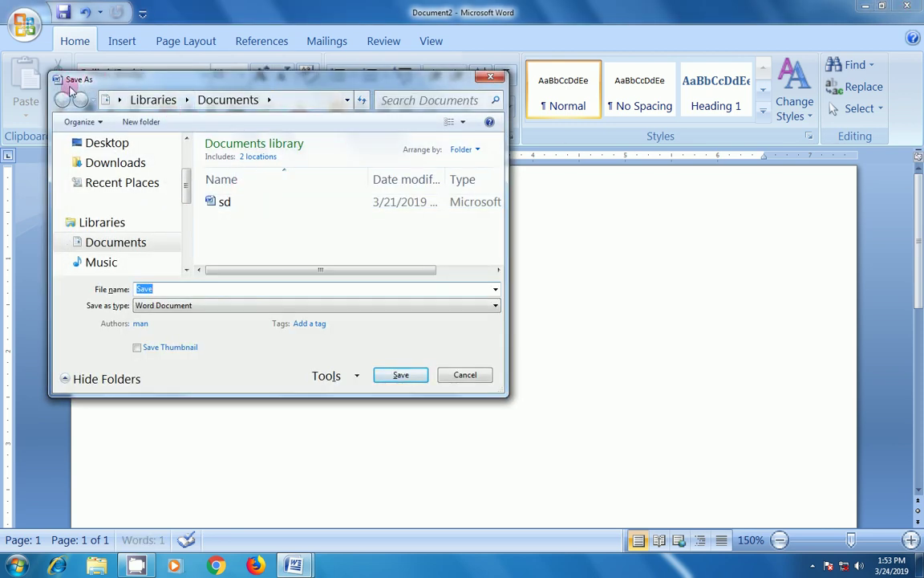
key(Escape)
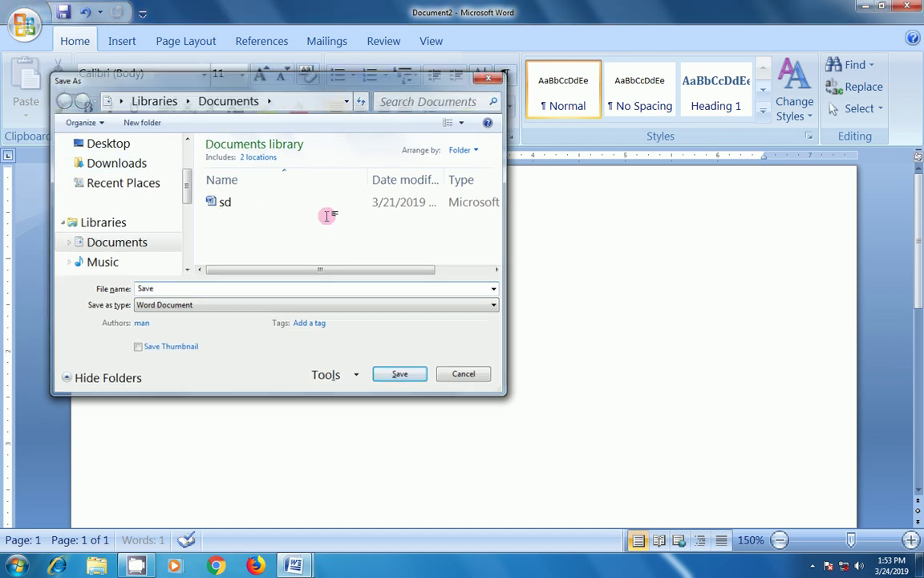
click(125, 178)
text(save as)
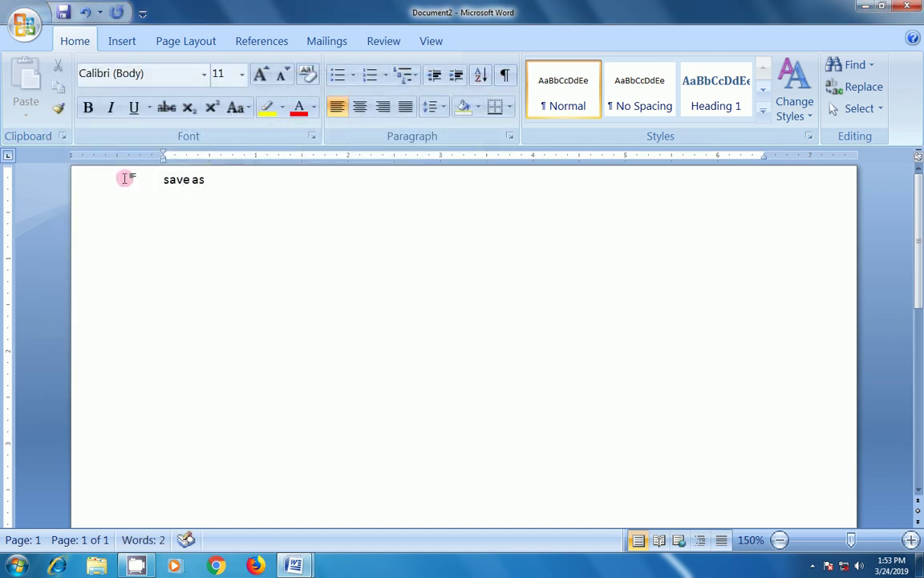
text(-)
text(F12)
Step: Open the Save As window with F12, close it without saving, and delete the 'save as-F12' line
key(F12)
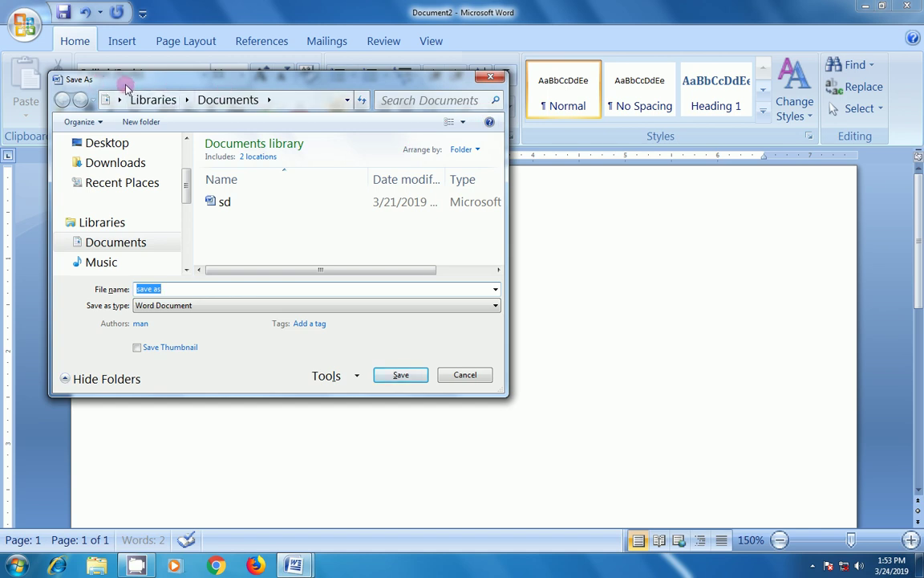
click(485, 86)
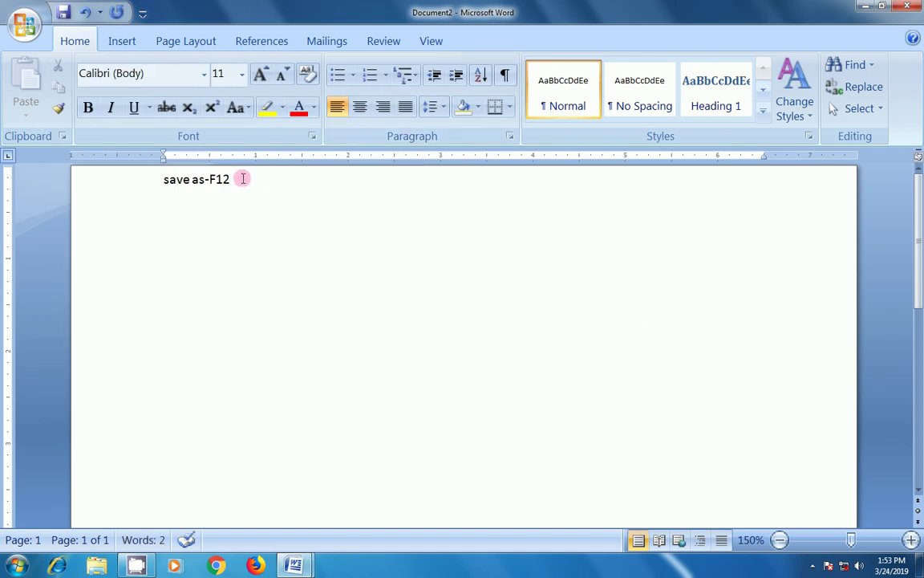
drag(243, 178, 108, 190)
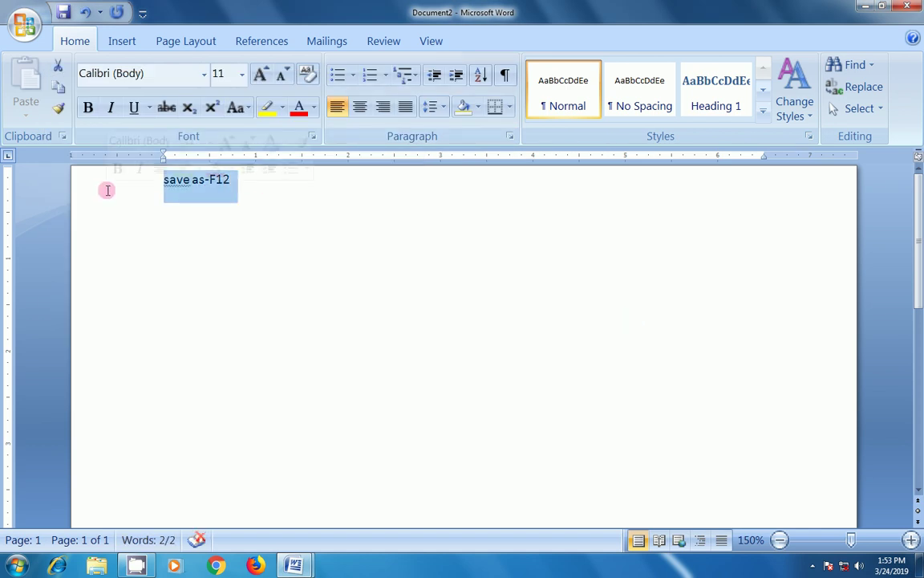
key(Delete)
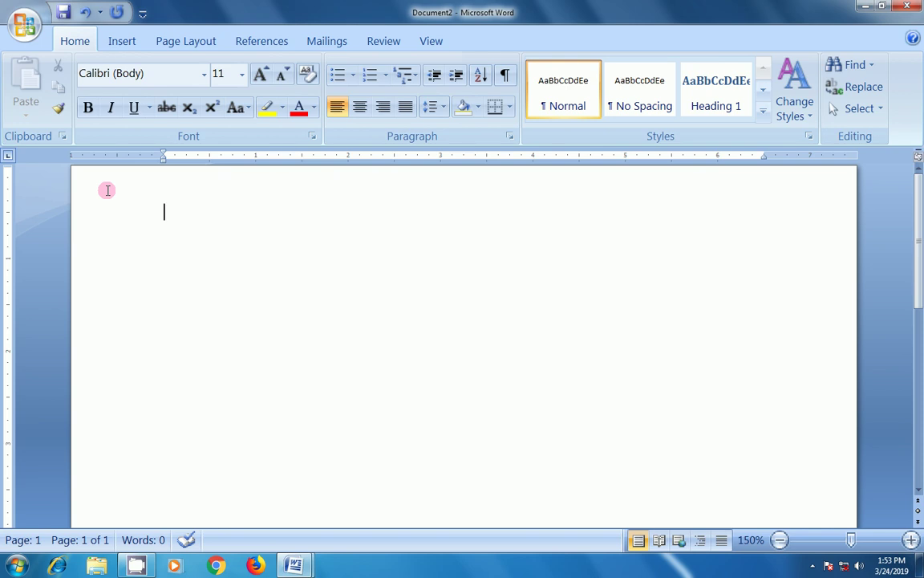
Step: Type the label 'close-ctrl+w' on the page
text(close)
text(-w)
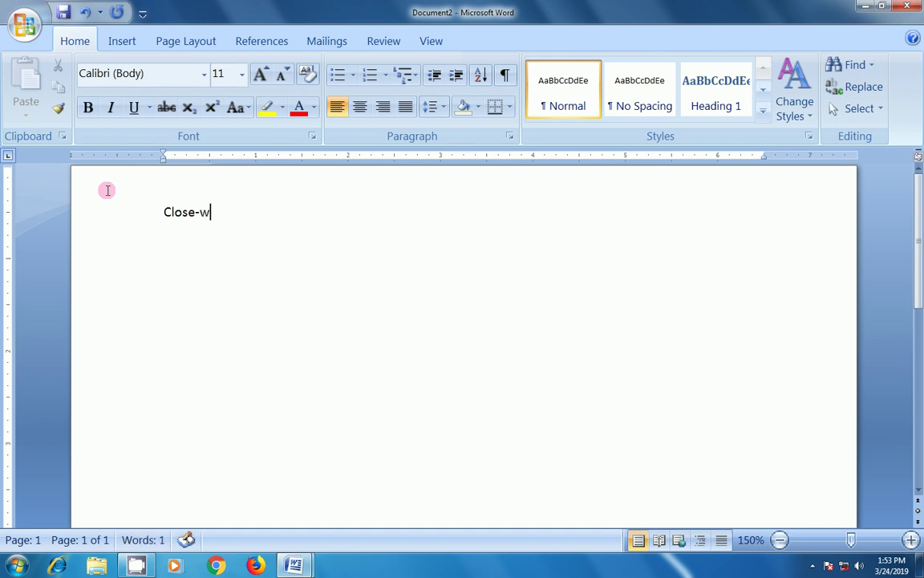
key(BackSpace)
text(ctrl+w)
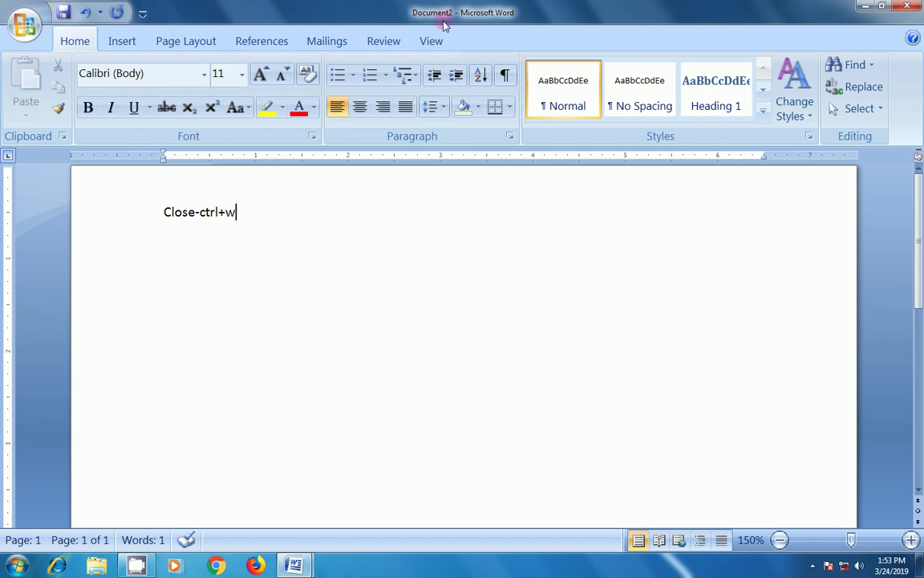
Step: Open a new blank Document3, close it with Ctrl+W, then delete the 'close-ctrl+w' line
key(ctrl+n)
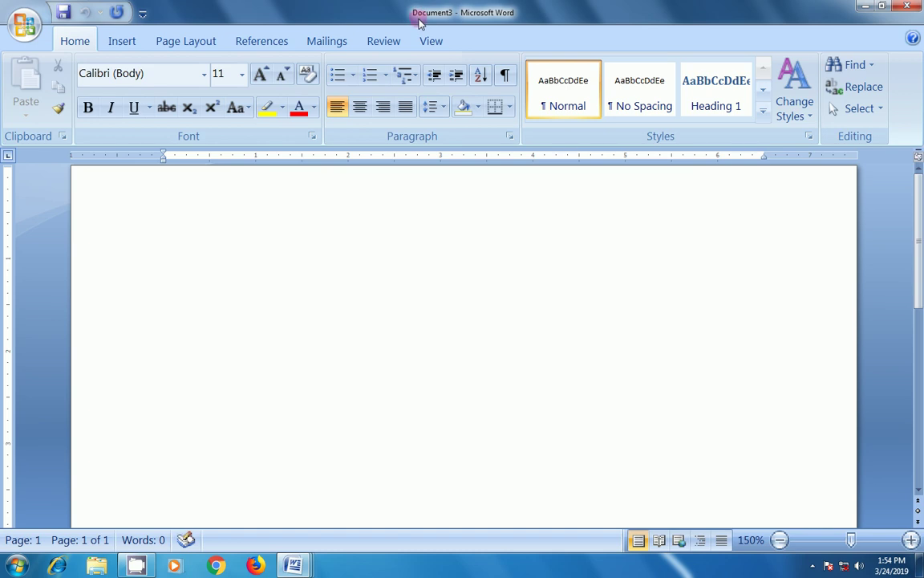
key(ctrl+w)
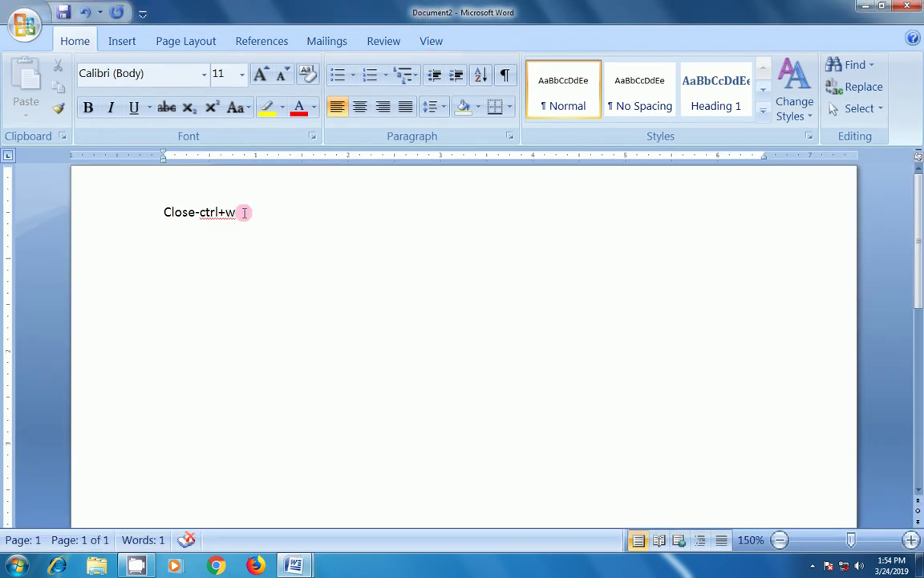
drag(244, 213, 139, 216)
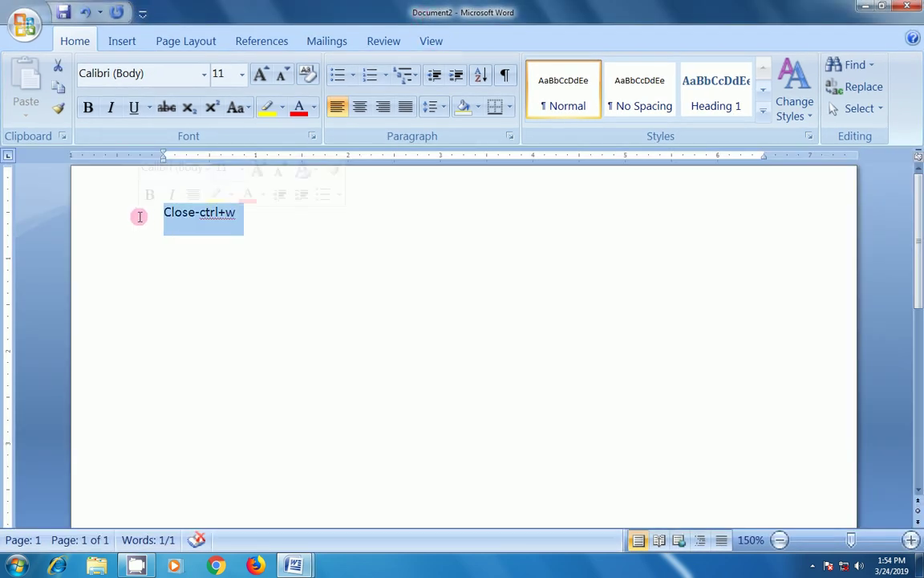
key(Delete)
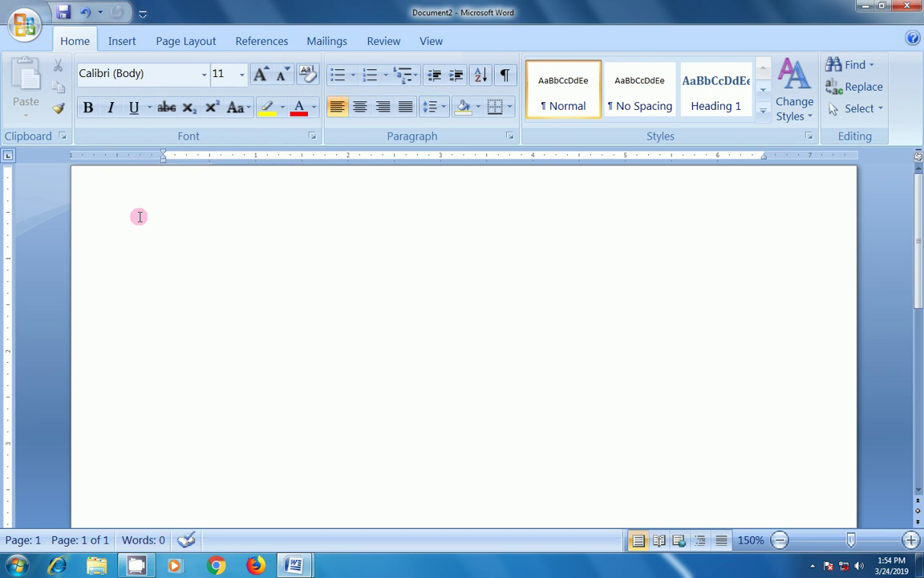
Step: Type the label 'Print-ctrl+p' on the page
text(printf)
key(BackSpace)
text(-ctrl+p)
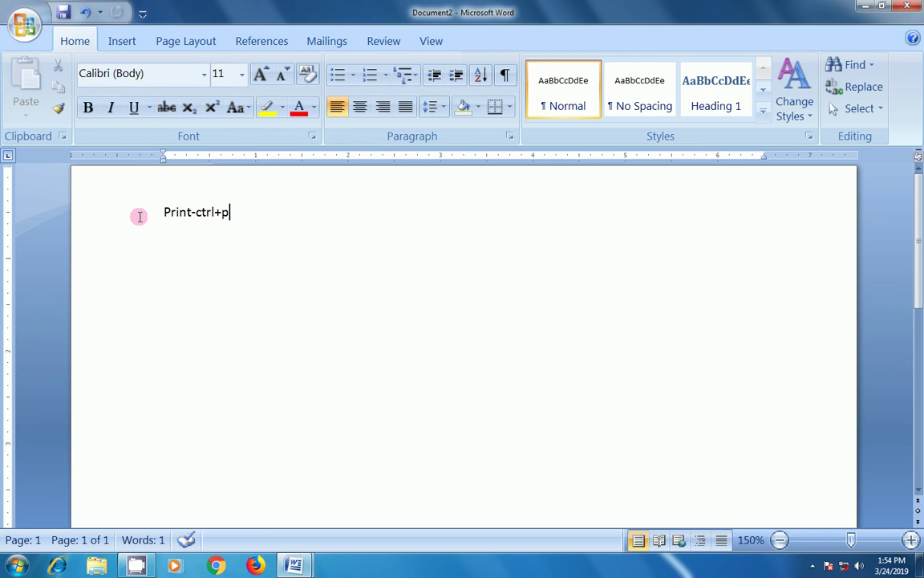
Step: Open and cancel the Ctrl+P print window, then begin changing the line to 'Print preview-ctrl+F2'
key(ctrl+p)
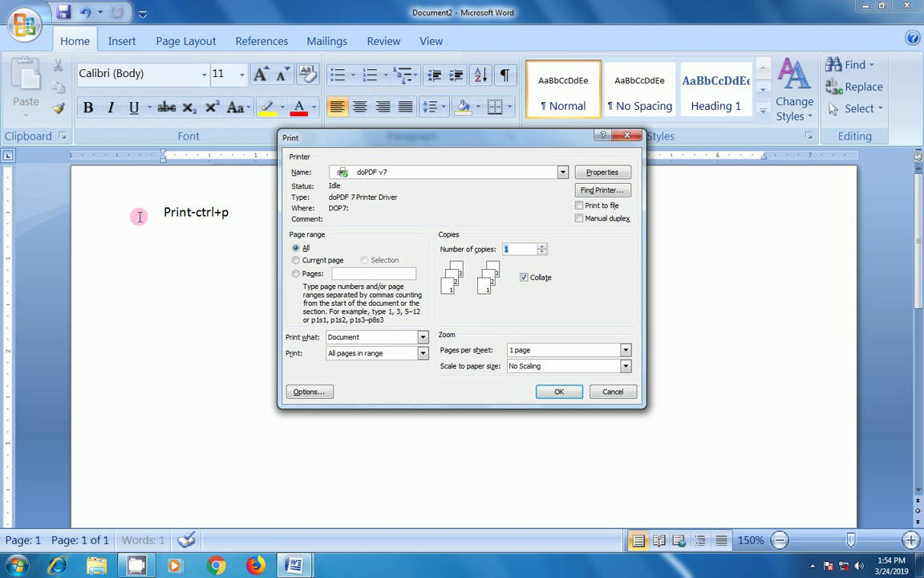
key(Escape)
key(BackSpace)
key(BackSpace)
key(BackSpace)
key(BackSpace)
key(BackSpace)
key(BackSpace)
key(BackSpace)
text(p)
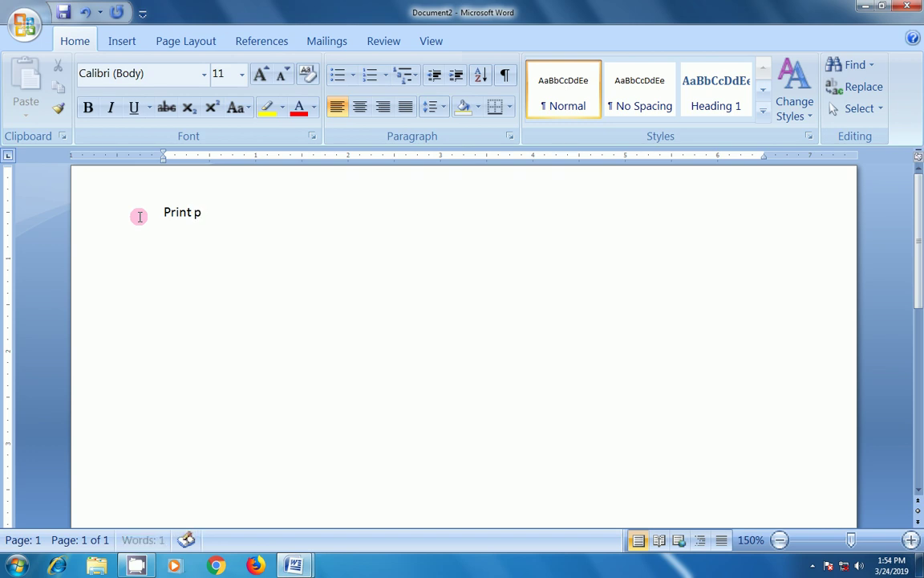
text(revie)
text(w-ctrl+F2)
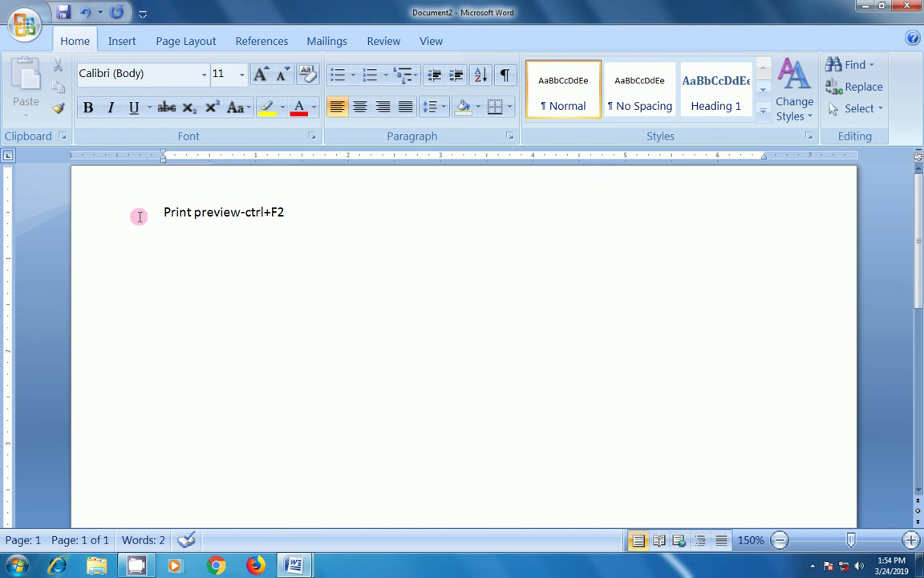
key(ctrl+F2)
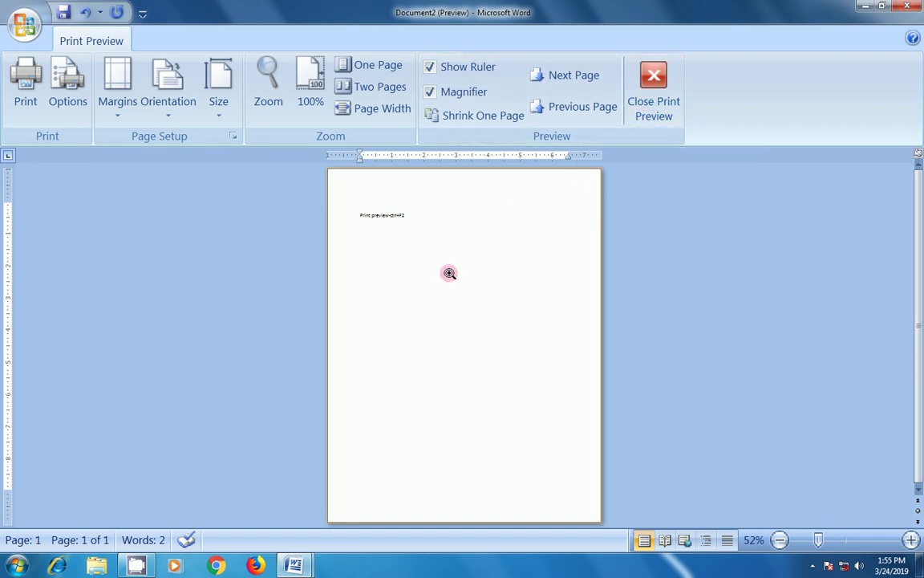
click(427, 256)
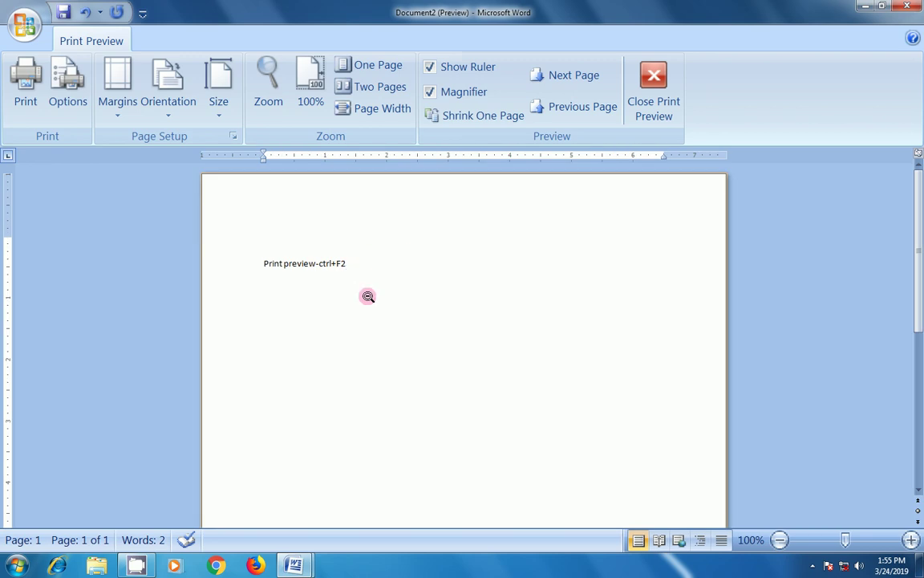
click(405, 271)
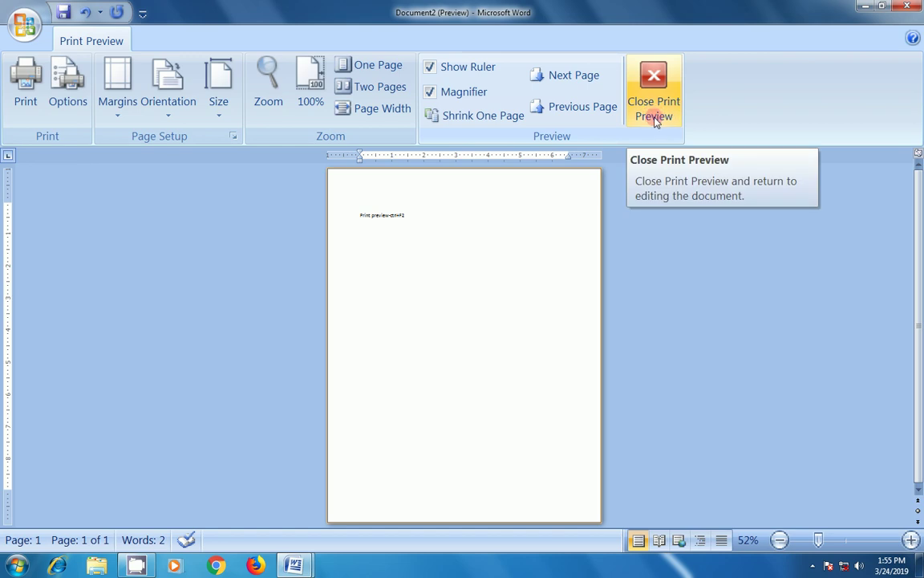
click(657, 120)
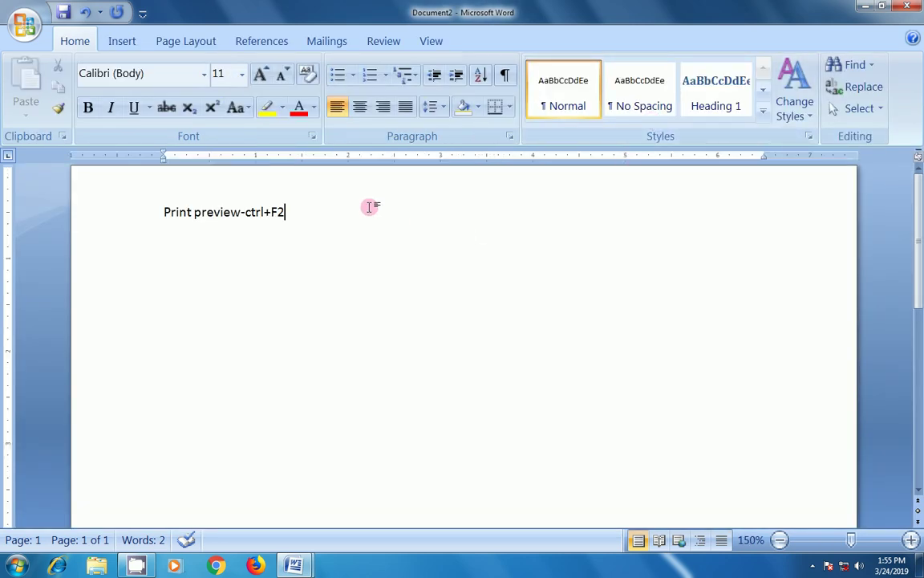
drag(289, 212, 137, 211)
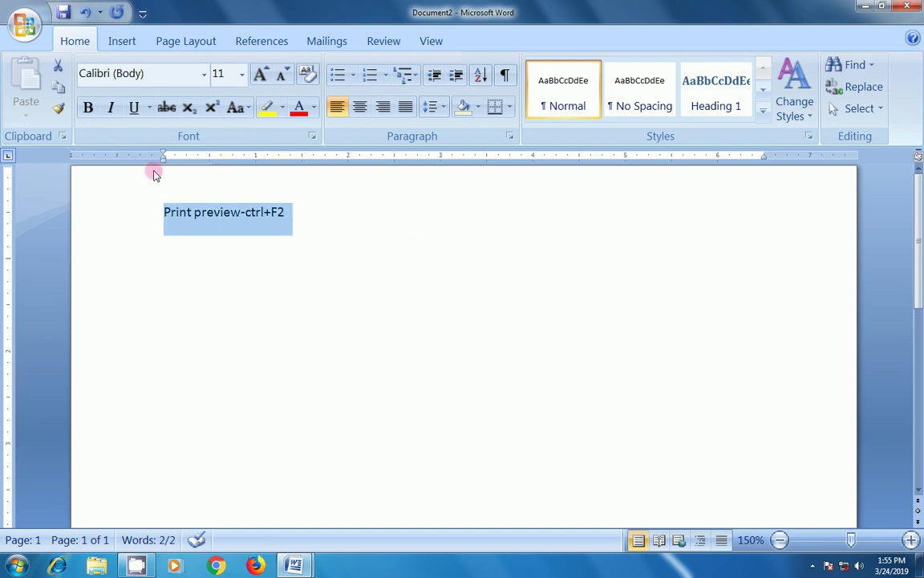
click(24, 24)
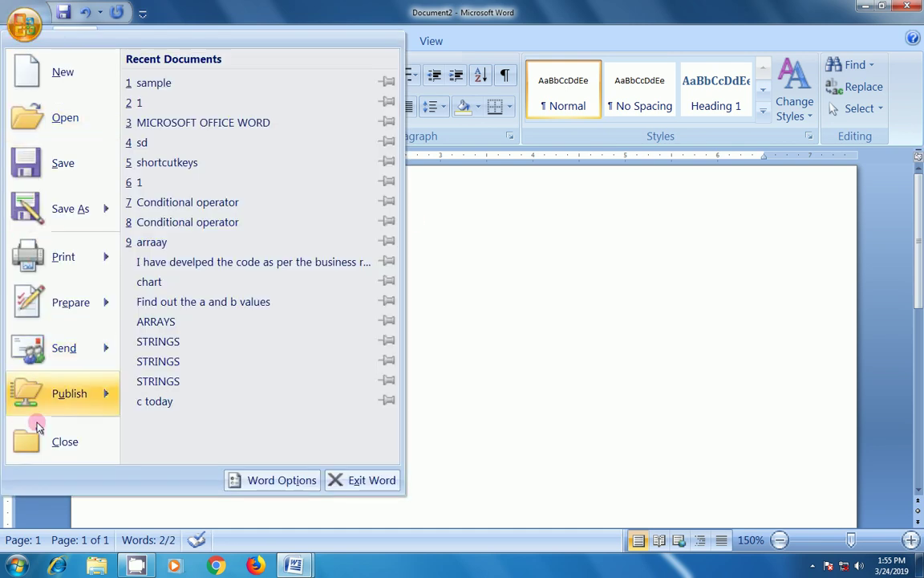
click(556, 387)
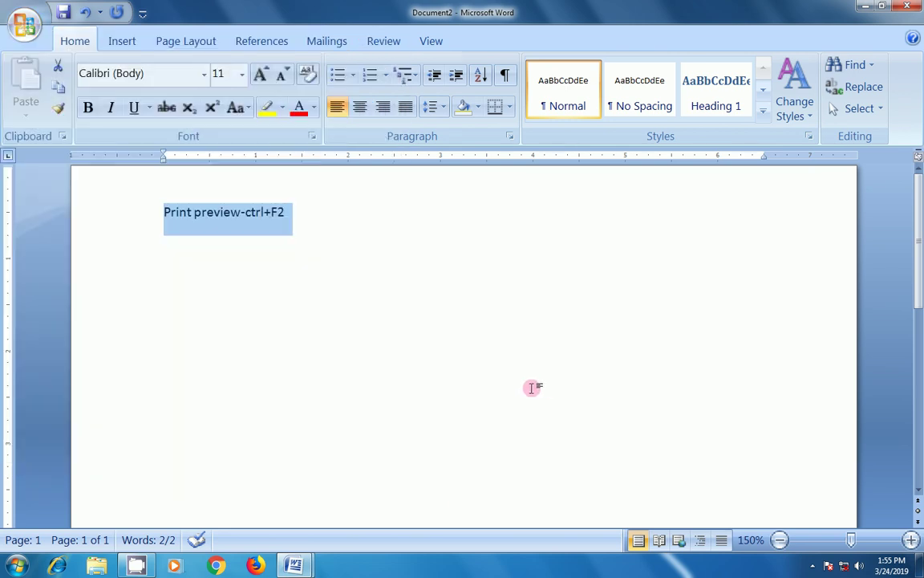